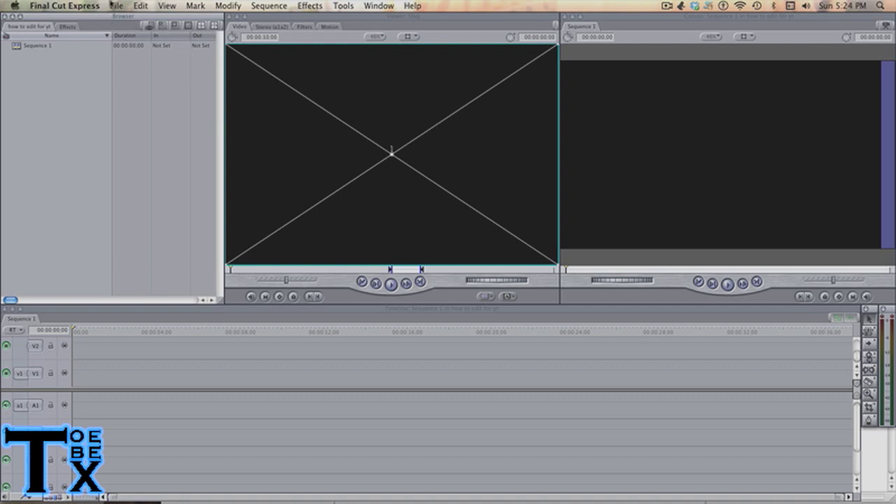
click(115, 5)
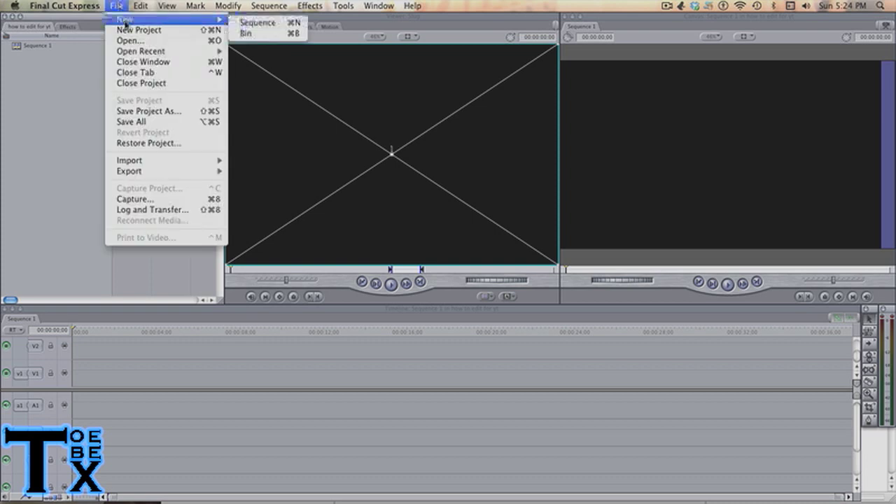
click(73, 102)
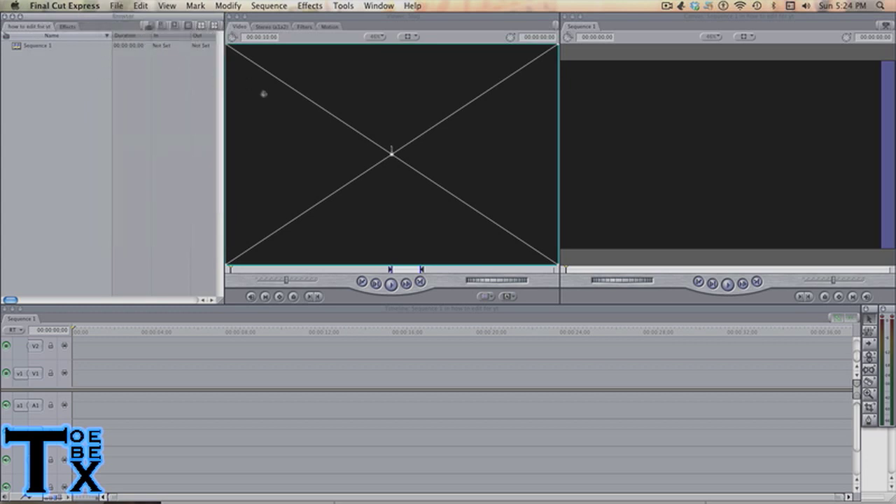
Step: Start importing media files into the project and open the Montage clips folder
click(118, 5)
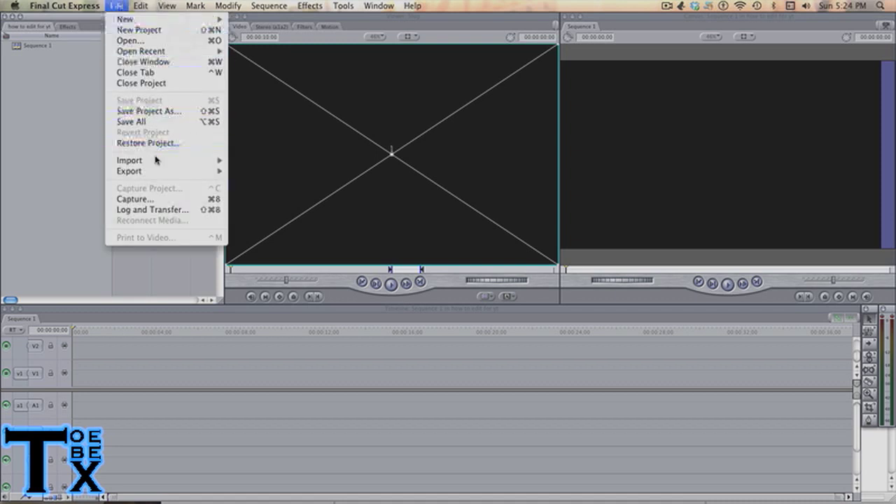
mouse_move(166, 161)
click(251, 160)
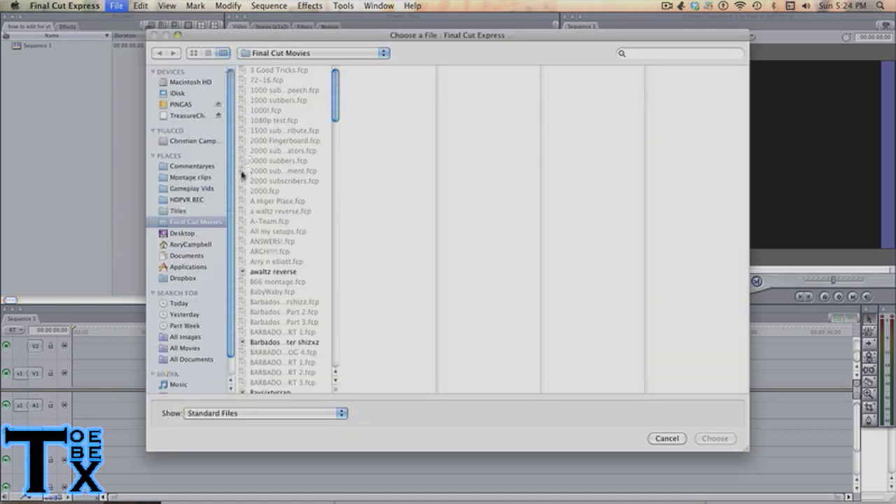
click(187, 176)
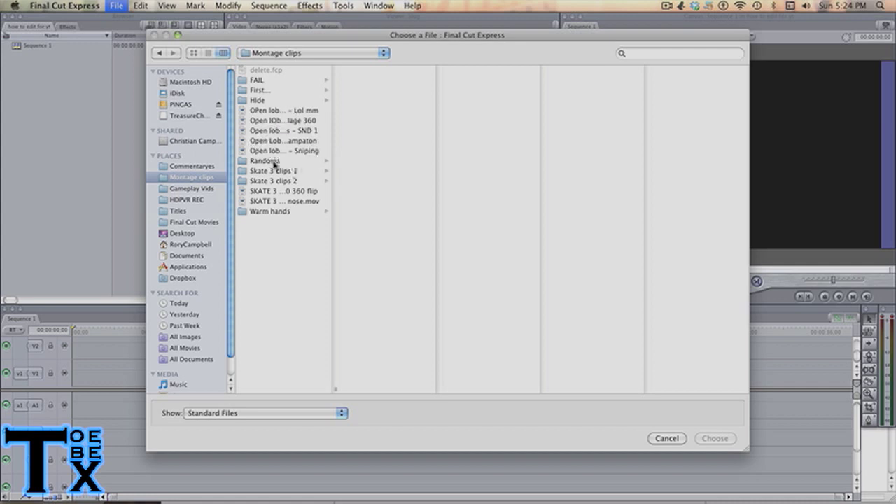
Step: Look into the Skate 3 clips 2 folder and preview the movie files in the Skate 3 clips 1 folder
click(282, 181)
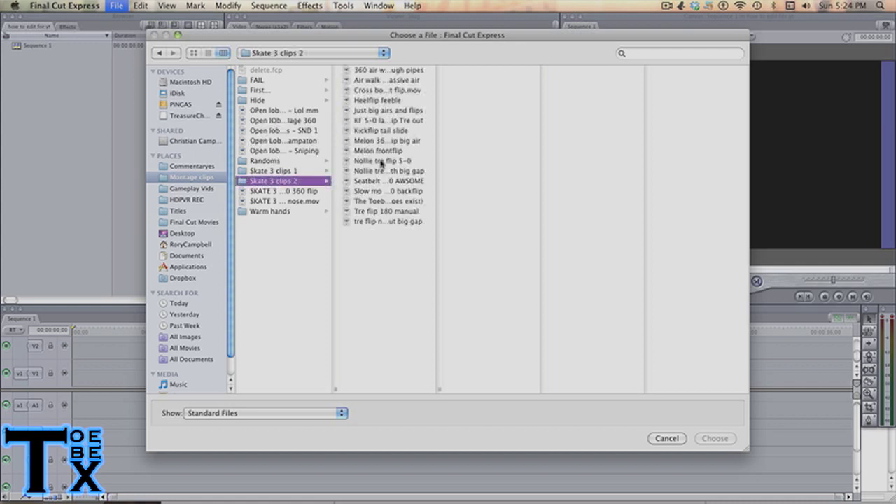
click(301, 171)
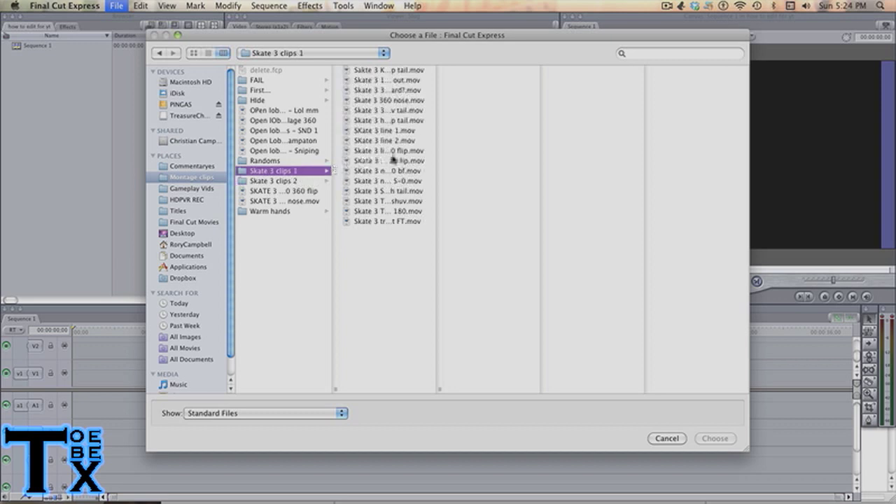
click(392, 161)
key(Down)
key(Down)
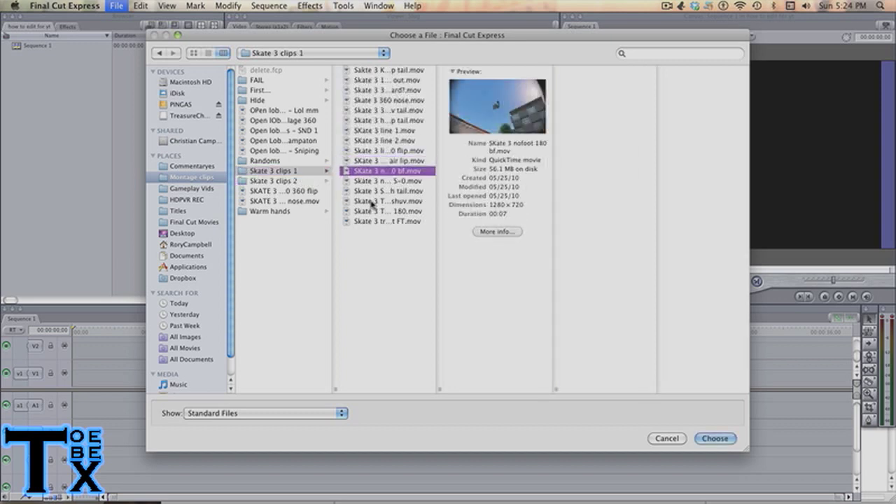
key(Down)
key(Down)
key(Down)
key(Down)
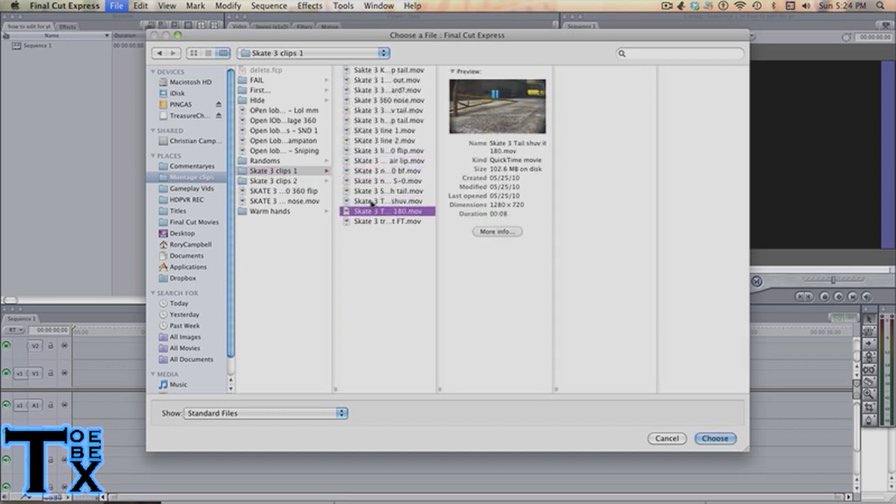
key(Up)
key(Up)
key(Up)
key(Up)
key(Up)
key(Up)
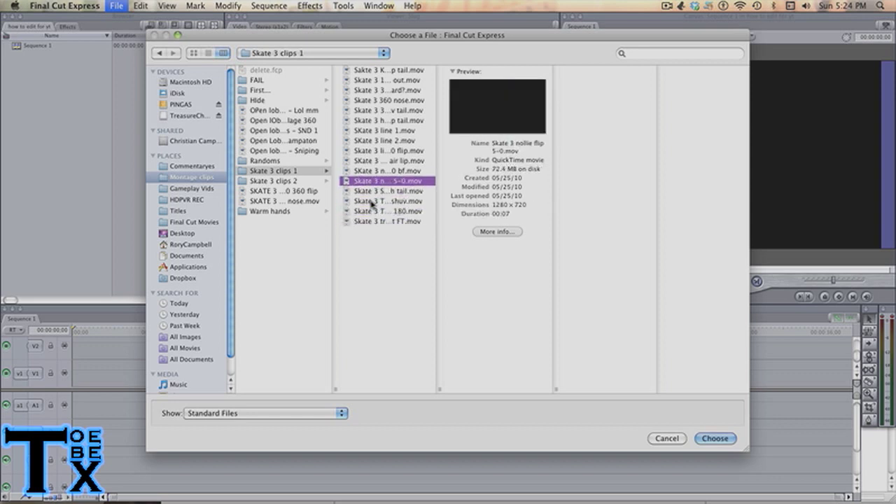
key(Up)
key(Up)
key(Up)
key(Up)
key(Up)
key(Up)
key(Up)
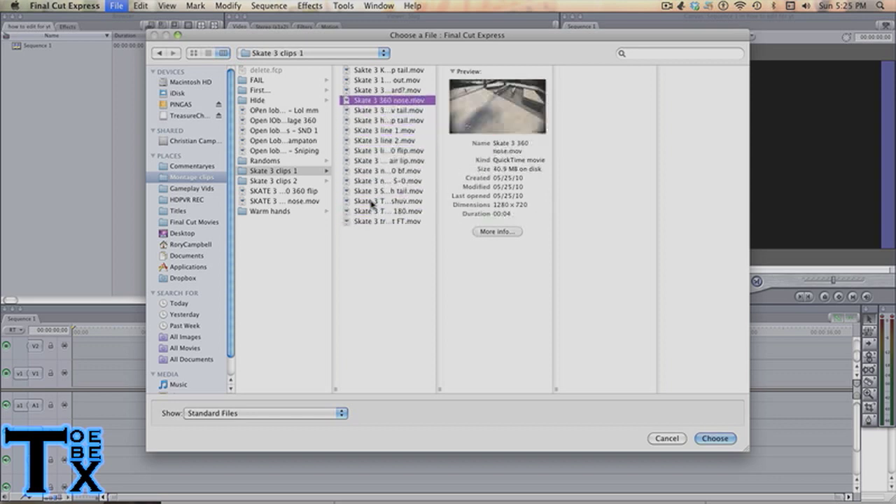
key(Up)
key(Up)
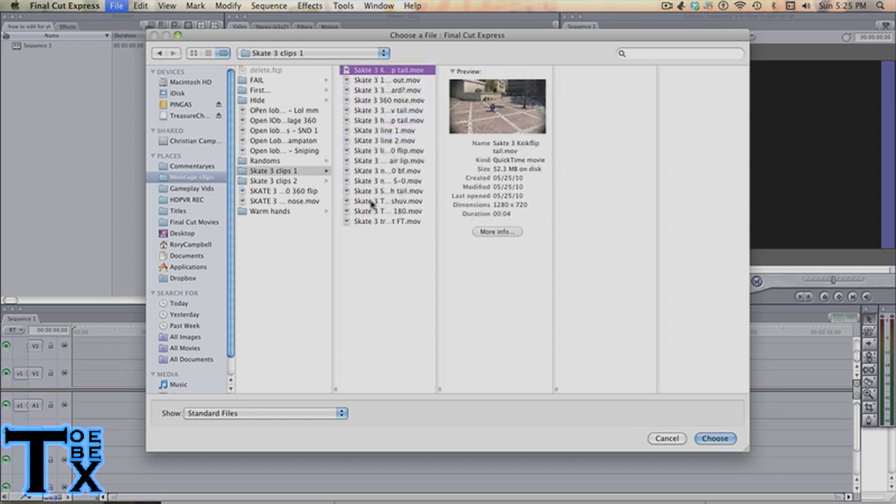
Step: Browse the loose Skate 3 clips and the First, Hide, FAIL and Randoms folders, previewing a few of their movies
click(295, 191)
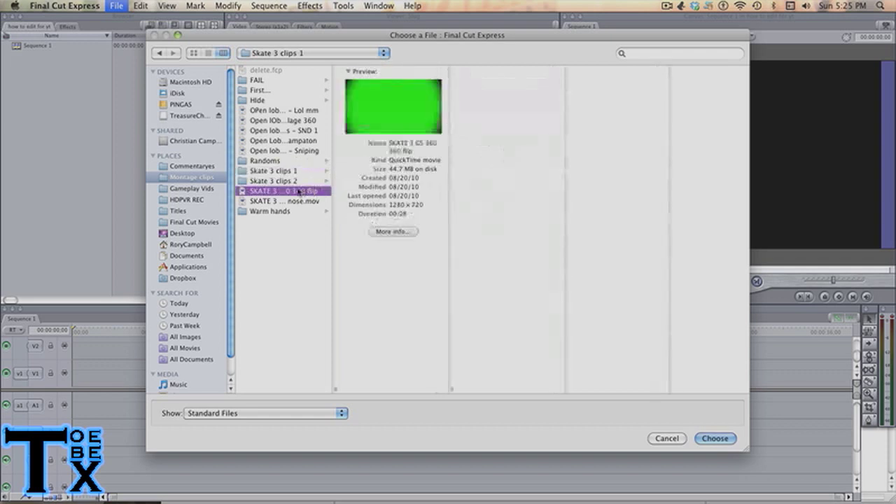
click(283, 210)
click(269, 110)
click(269, 91)
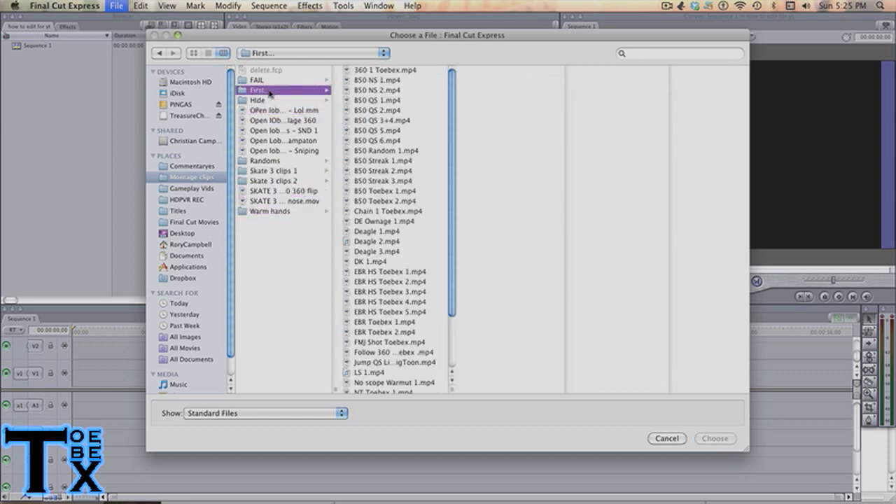
click(270, 101)
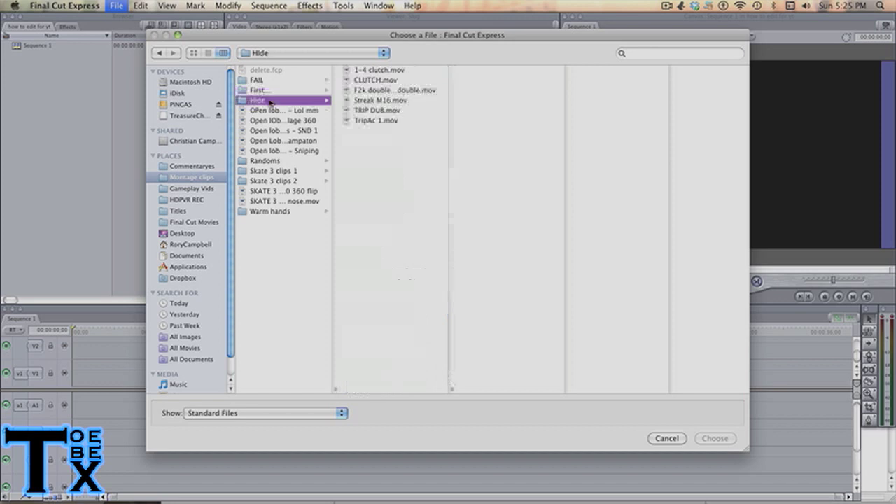
click(400, 105)
key(Up)
key(Up)
key(Up)
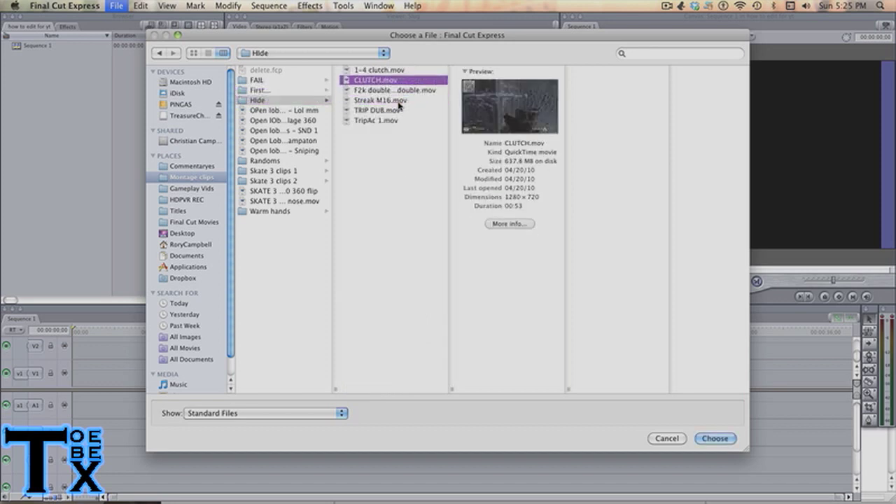
click(304, 91)
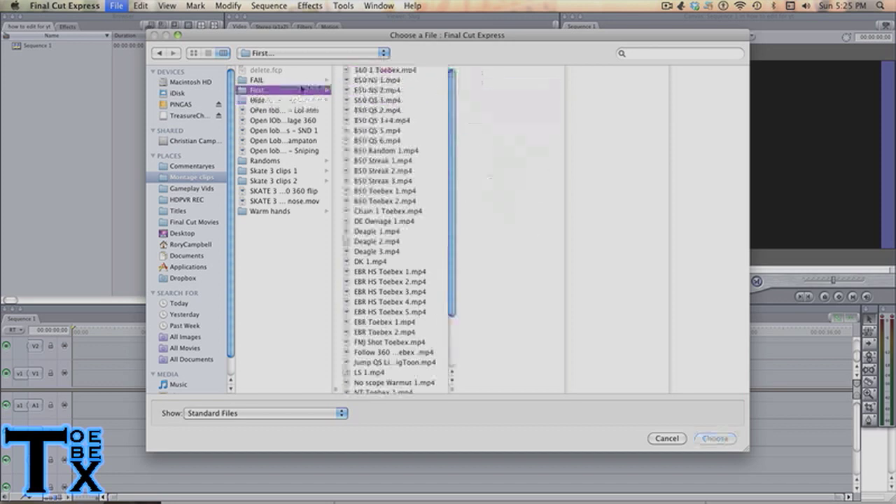
click(304, 81)
click(288, 182)
click(290, 211)
click(287, 161)
click(388, 100)
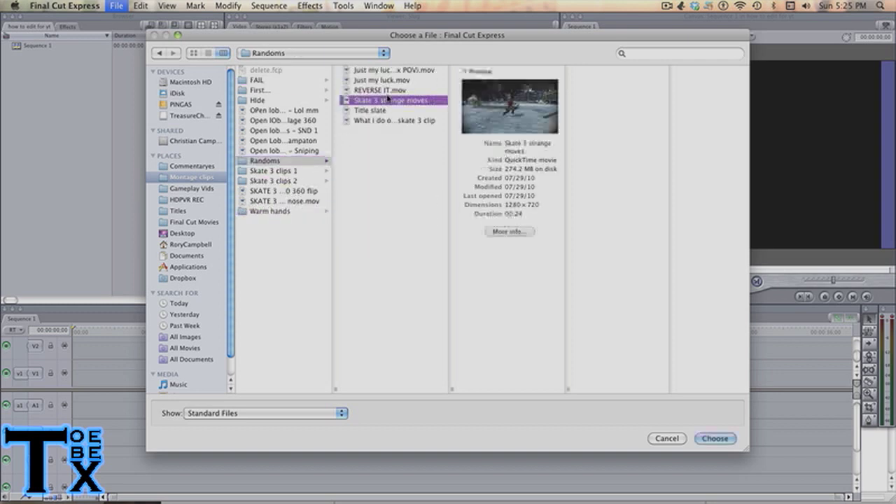
Step: Preview the movie files in the Warm hands folder, from 2 doubles.mov through TRIP SPRAY!!!.mov
click(285, 212)
click(427, 140)
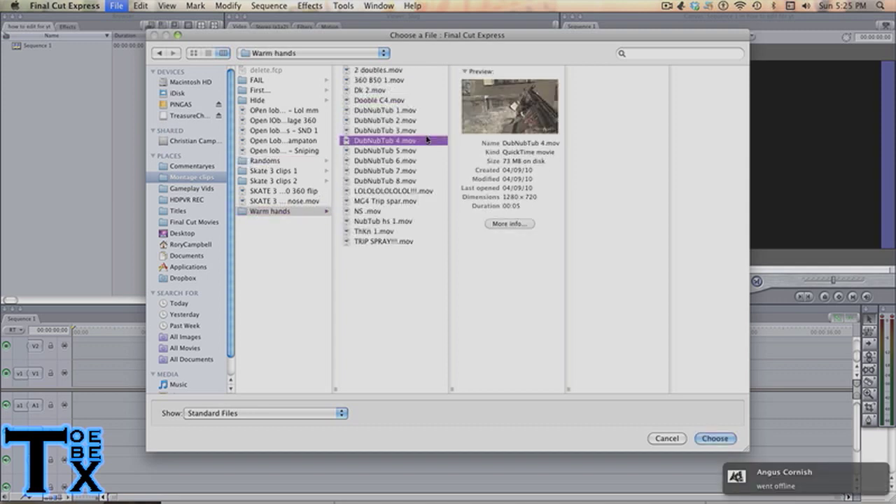
key(Up)
key(Up)
key(Up)
key(Up)
key(Up)
key(Down)
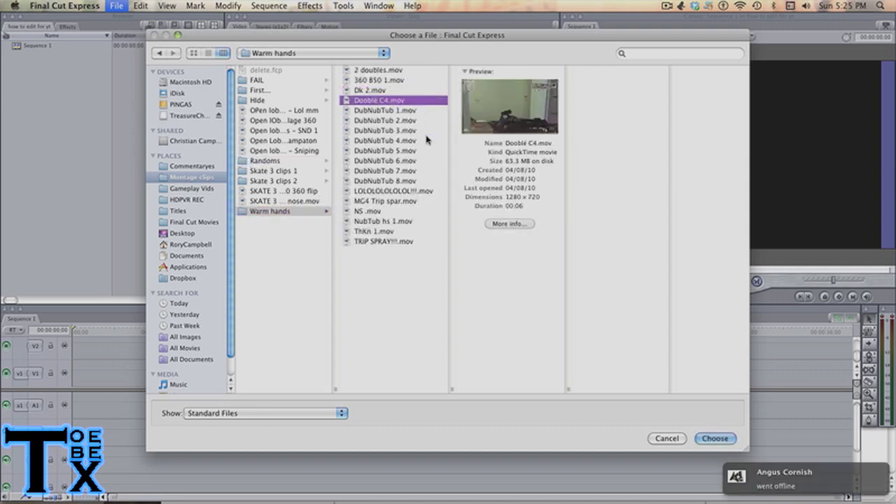
key(Up)
key(Up)
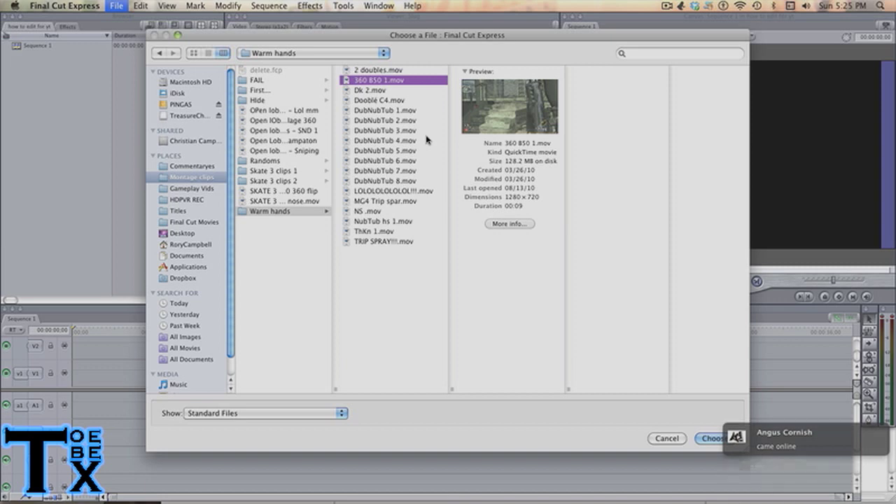
key(Up)
key(Down)
key(Down)
key(Down)
key(Down)
key(Down)
key(Down)
key(Down)
key(Down)
key(Down)
key(Down)
key(Down)
key(Down)
key(Down)
key(Down)
key(Down)
key(Down)
key(Down)
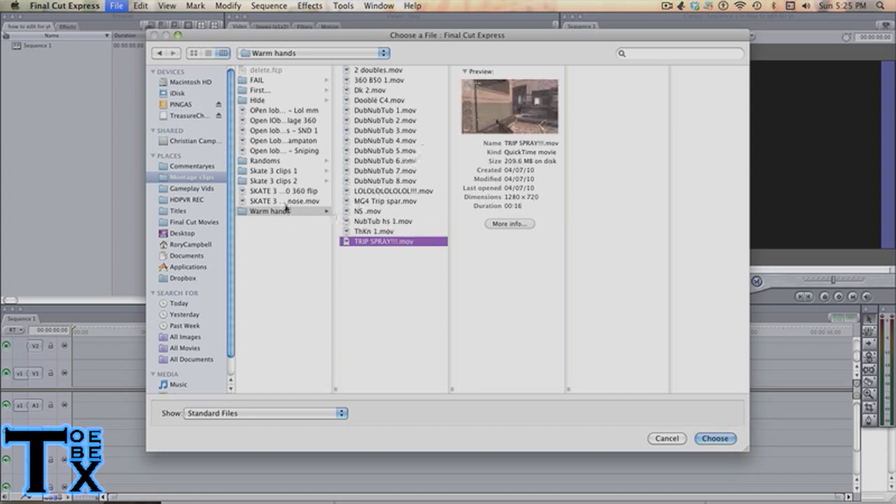
Step: Import the Nollie tre smith big gap clip from the Skate 3 clips 2 folder
click(273, 180)
click(387, 160)
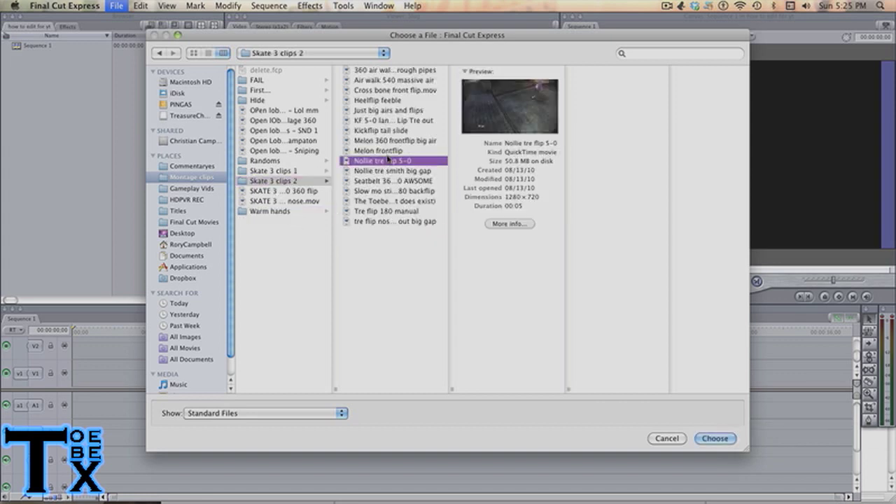
key(Down)
key(Down)
key(Up)
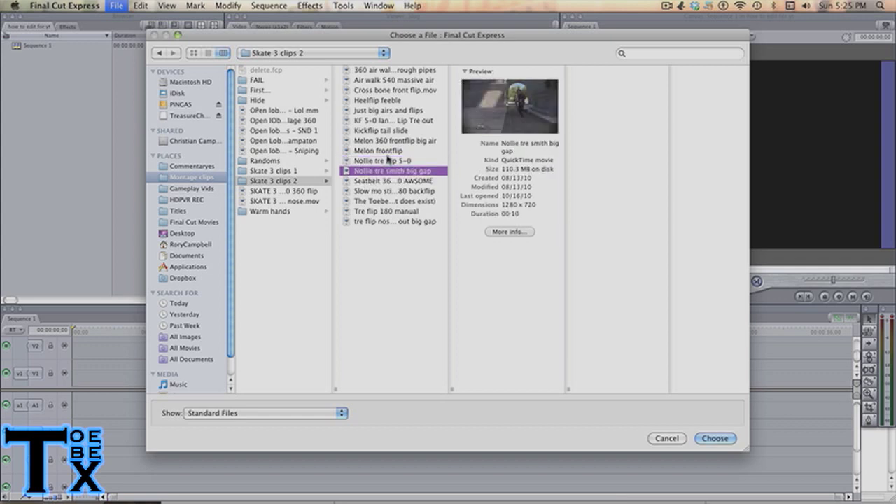
click(715, 438)
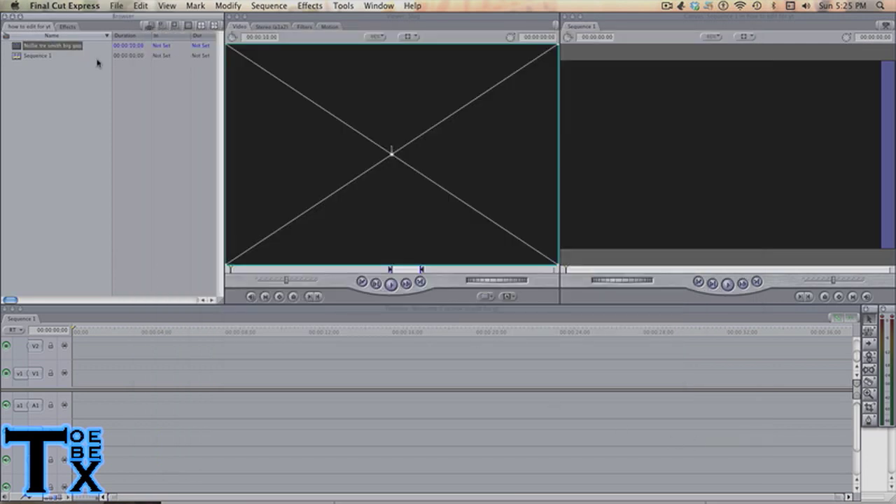
Step: Place the Nollie tre smith big gap clip at the start of video track V1 and render the sequence
drag(17, 47, 84, 381)
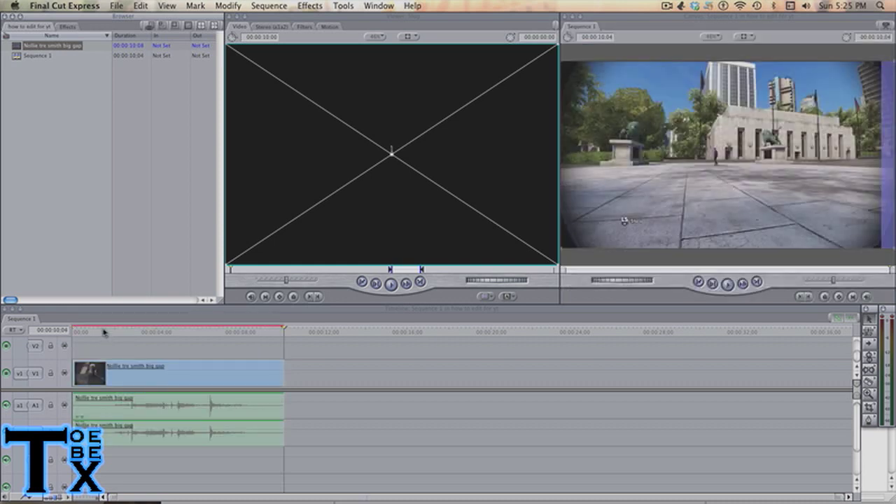
drag(105, 332, 141, 332)
key(alt+r)
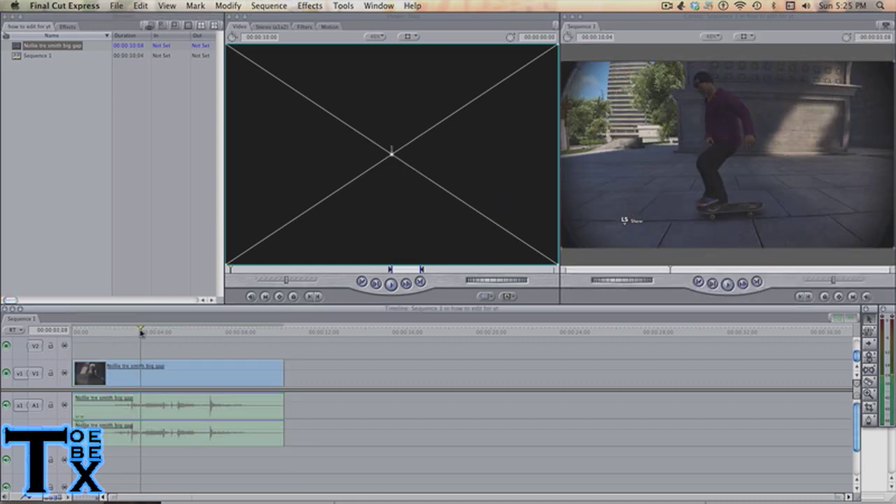
Step: Cut the clip on V1 at about 00:00:02;02, where the skater is running under the arch
drag(141, 332, 116, 329)
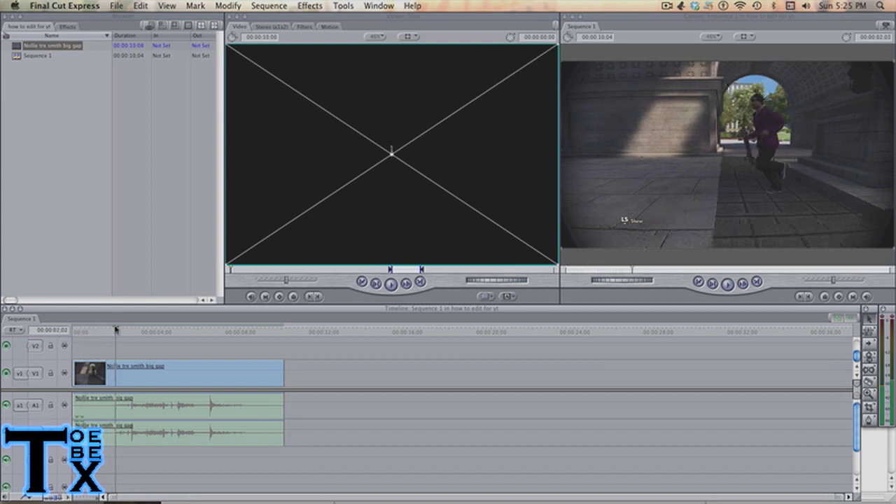
key(b)
click(115, 373)
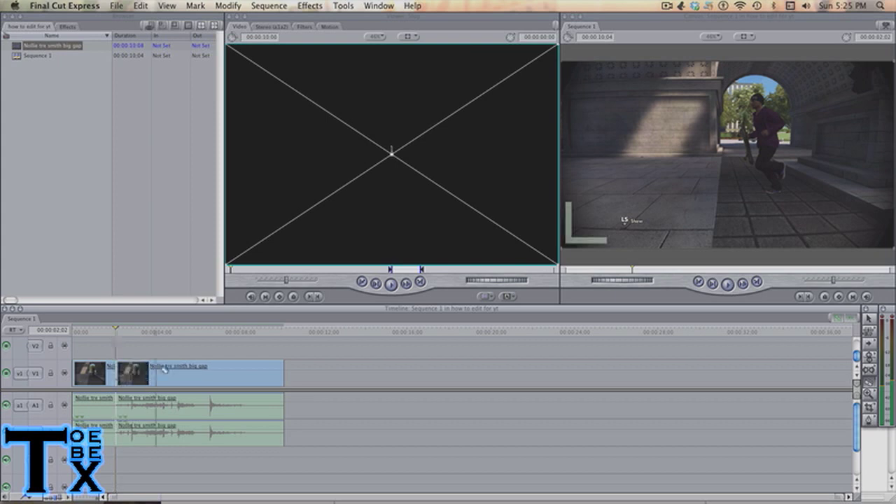
Step: Cut the clip near its end at about 00:00:07;29 and delete the piece after the cut
click(233, 333)
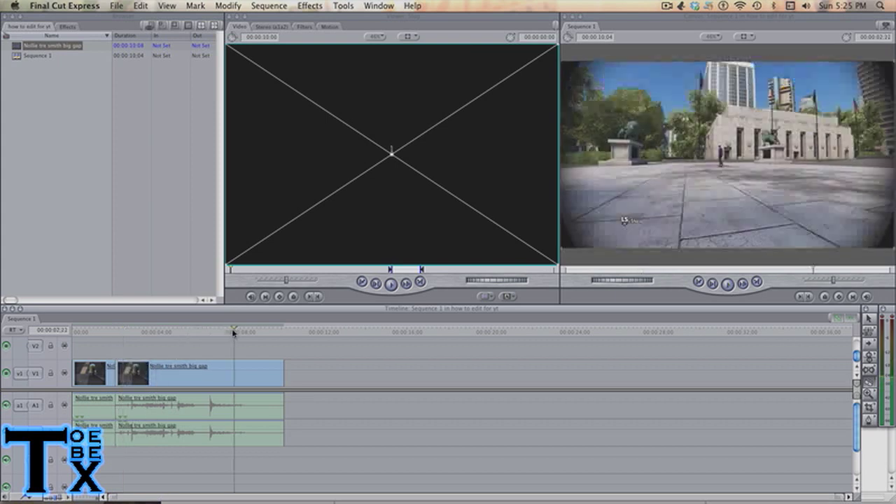
key(Left)
key(Left)
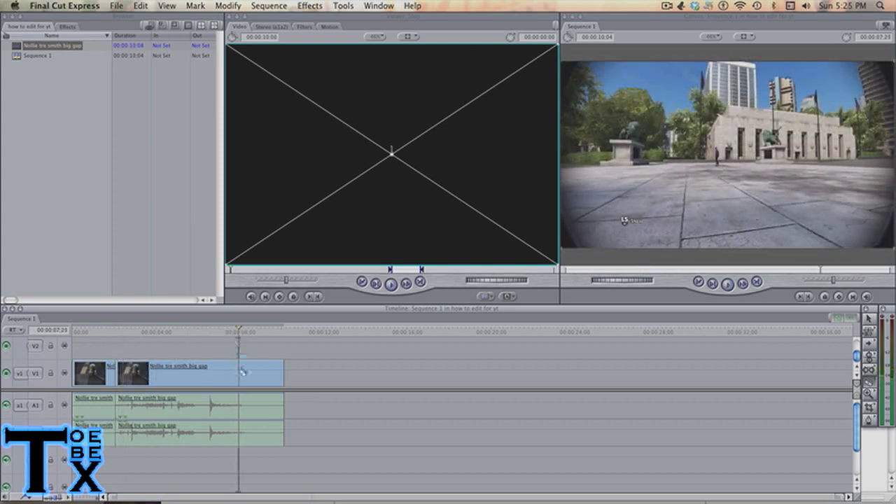
click(240, 373)
key(a)
click(244, 384)
key(Delete)
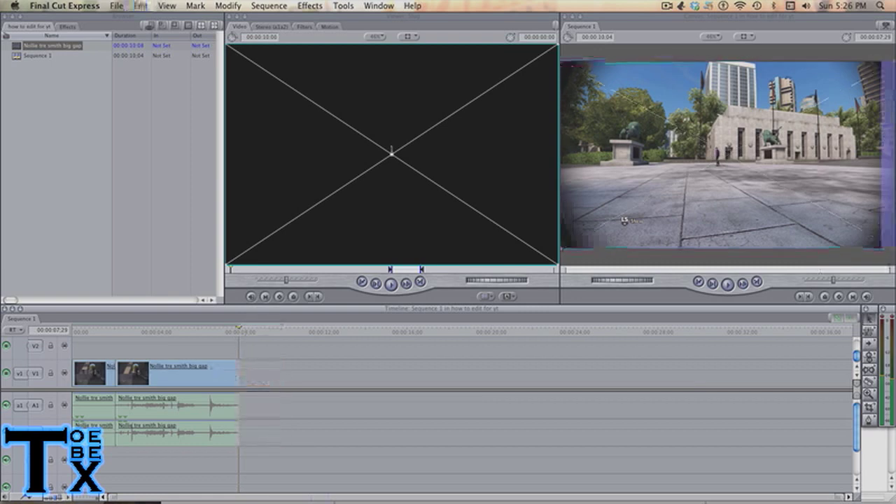
Step: Delete the short opening piece of the clip and move the remaining piece to the start of the timeline
click(94, 374)
key(Delete)
drag(150, 373, 107, 374)
Step: Play back the trimmed clip from the start of the timeline to review the cuts
drag(106, 334, 46, 338)
key(space)
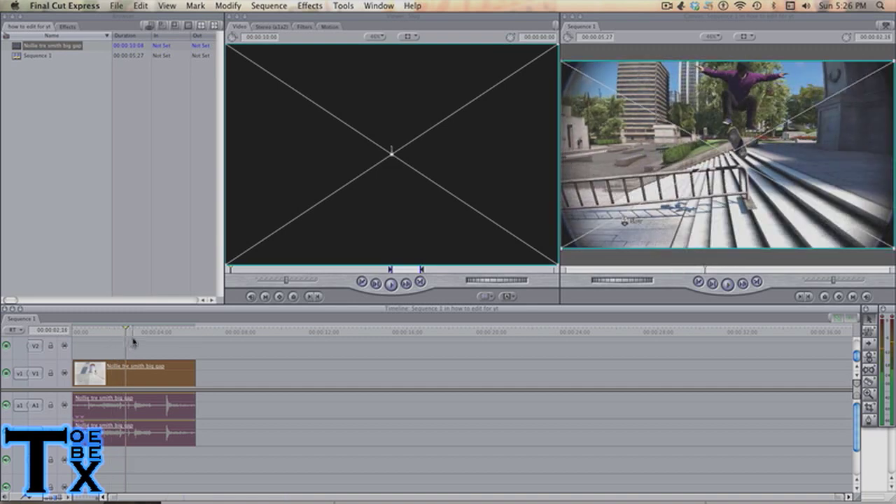
drag(133, 340, 75, 333)
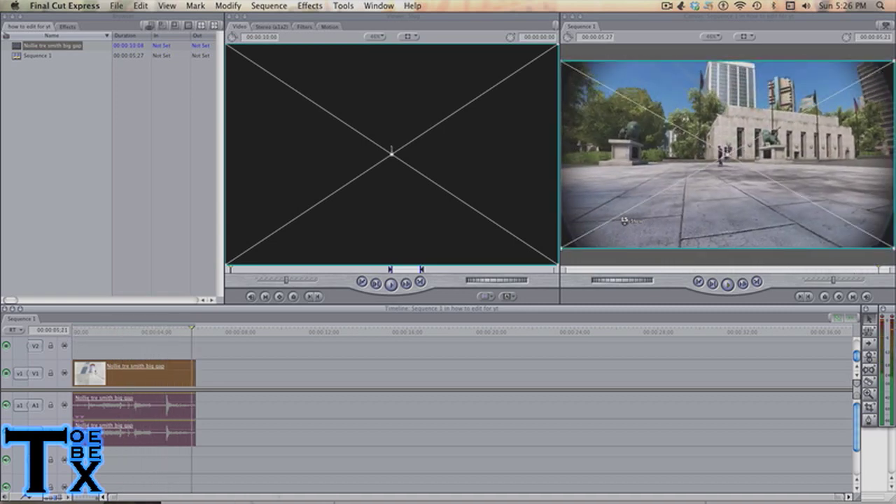
mouse_move(265, 502)
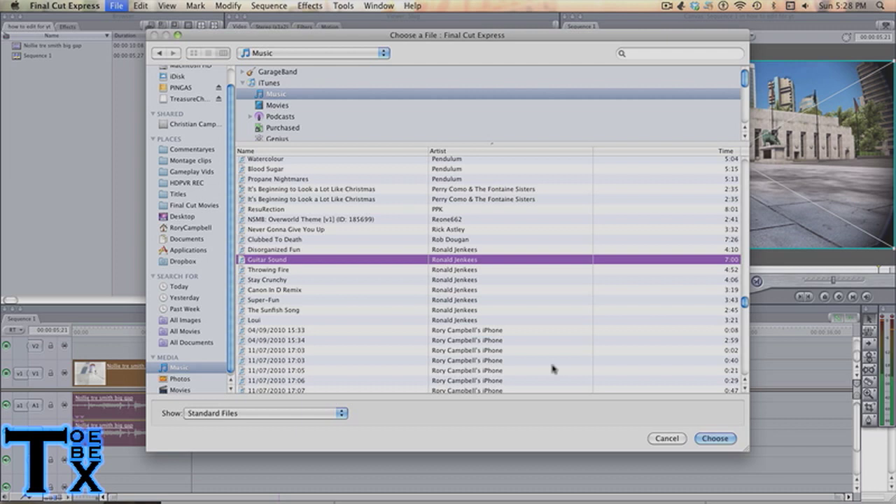
Step: Import the song 03 Guitar Sound.m4a and place it at the timeline start, on the audio tracks below the clip's sound
click(715, 439)
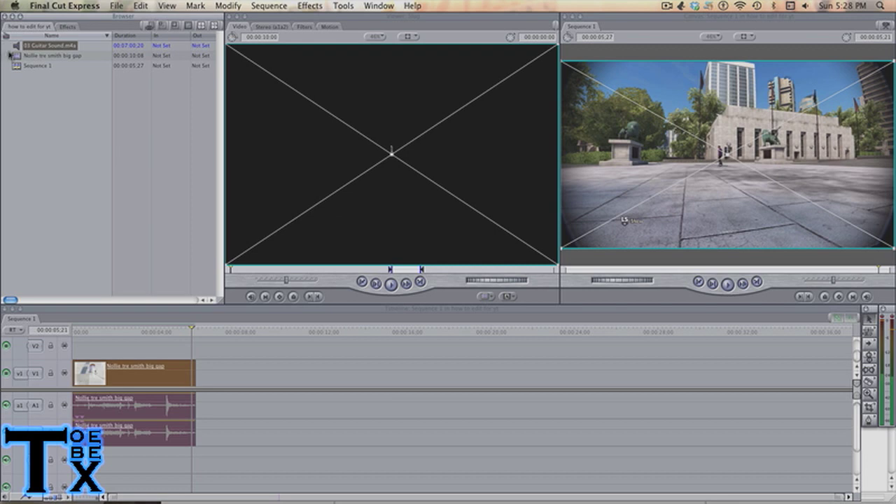
drag(16, 49, 77, 472)
Step: Find the usable start of the song and cut the music shortly after the end of the video clip
mouse_move(223, 330)
mouse_down()
mouse_move(1, 356)
mouse_move(2, 372)
mouse_up()
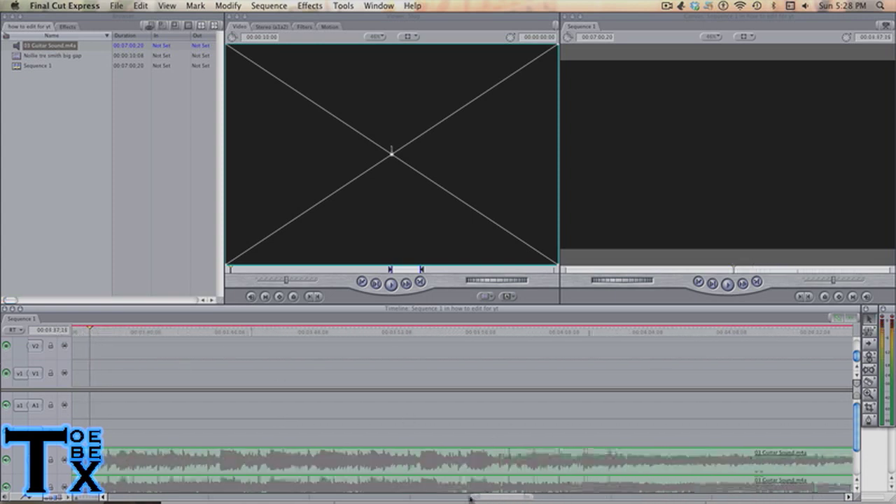
drag(471, 498, 154, 496)
mouse_move(131, 335)
mouse_down()
mouse_move(51, 344)
mouse_move(101, 342)
mouse_up()
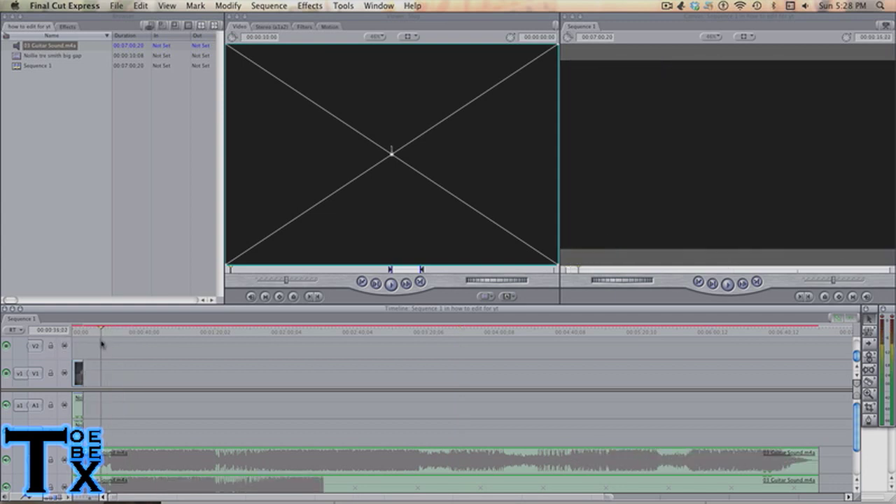
key(shift+Left)
key(shift+Left)
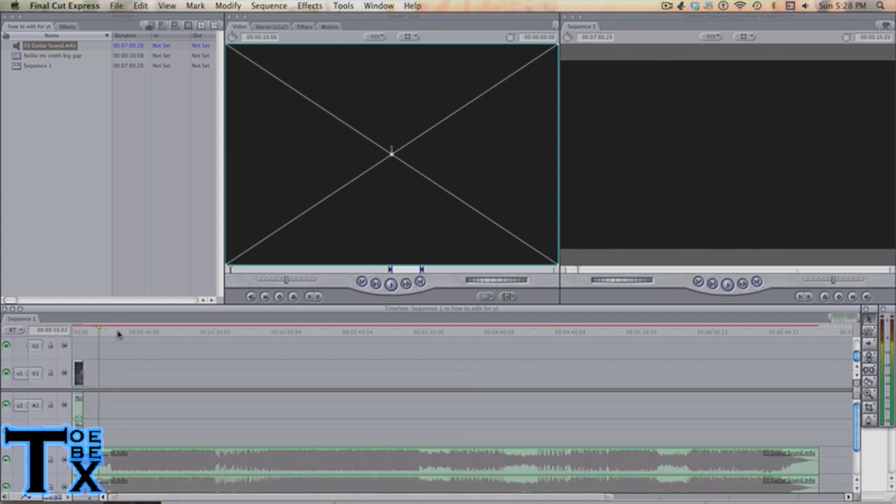
key(shift+Left)
key(shift+Left)
key(b)
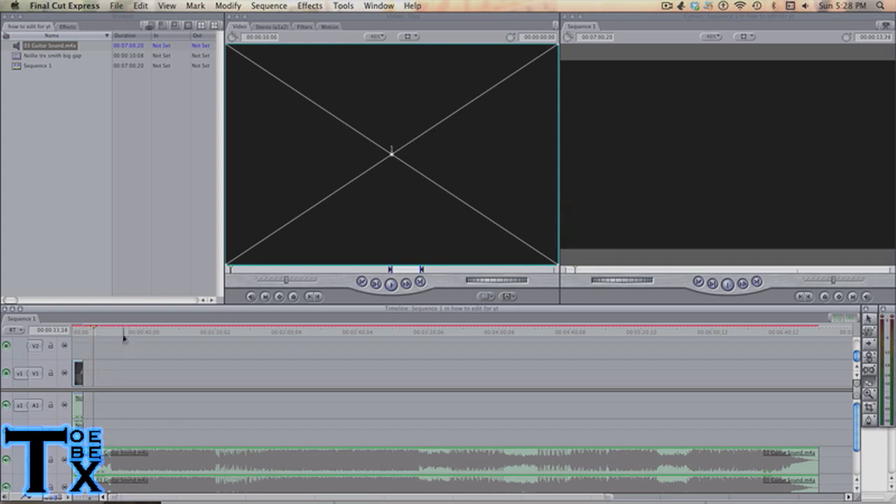
Step: Cut off the music after about 00:00:29;09 and move the remaining piece to the start of the timeline
click(121, 332)
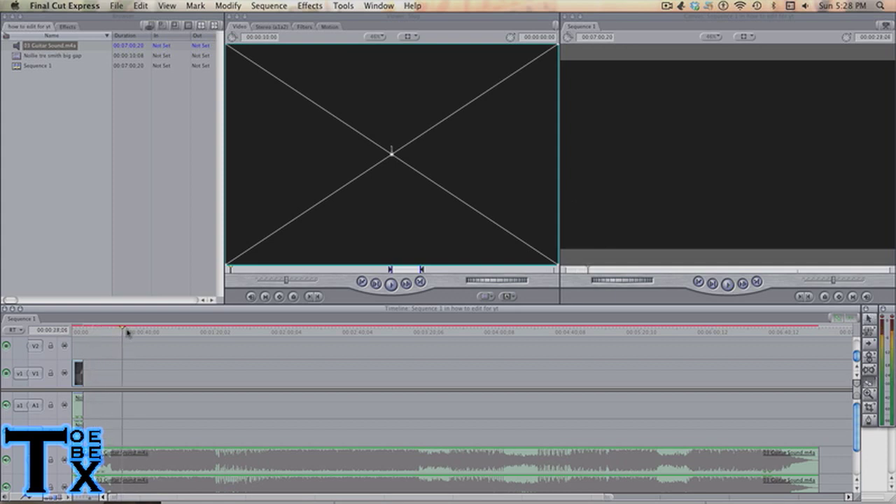
click(128, 464)
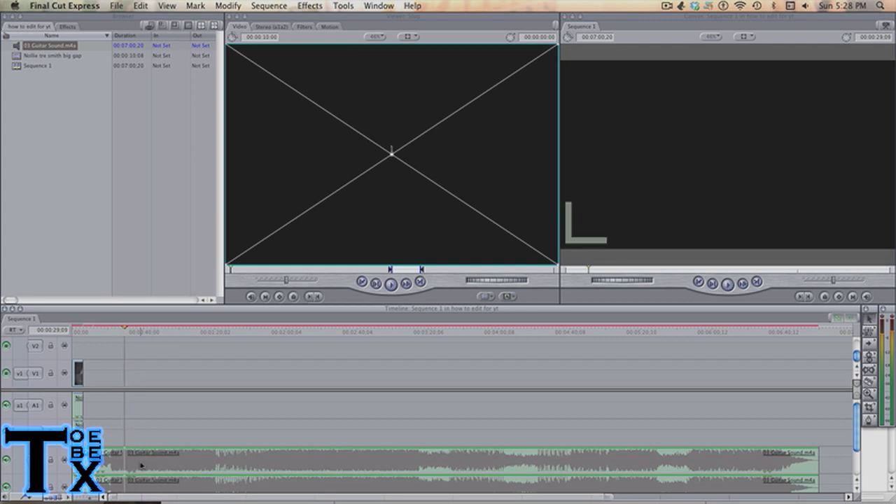
click(128, 463)
key(Delete)
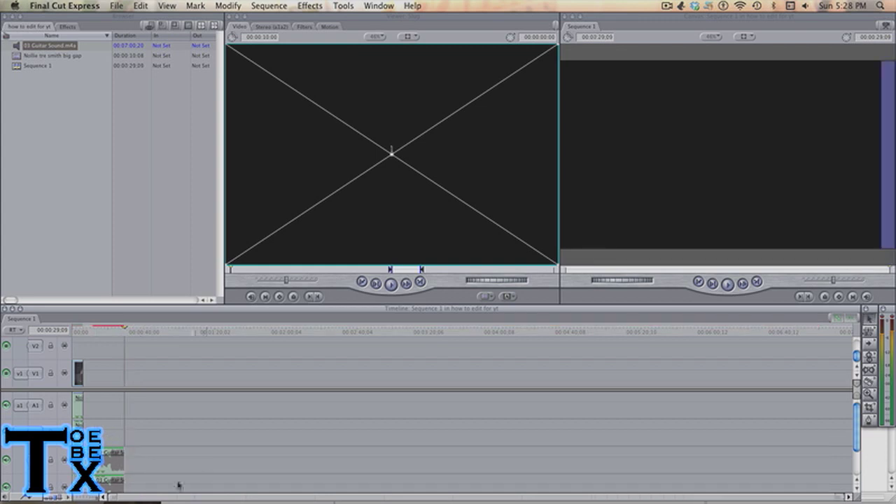
drag(119, 473, 105, 498)
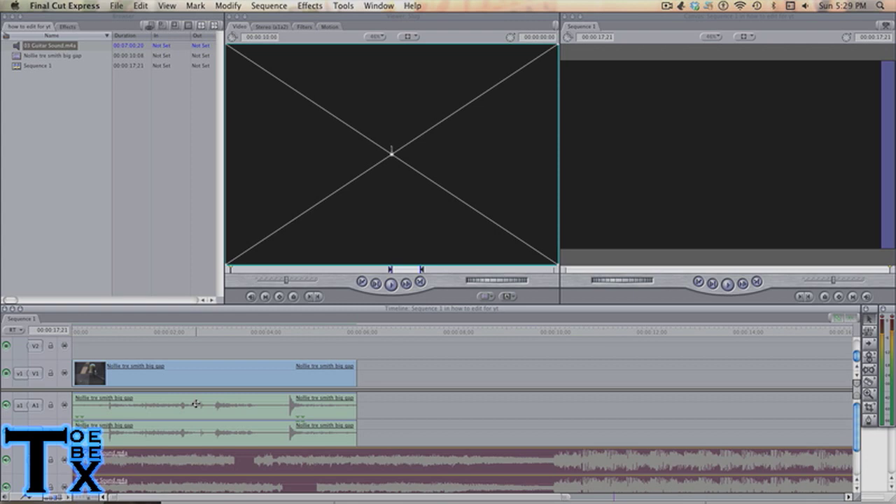
click(453, 366)
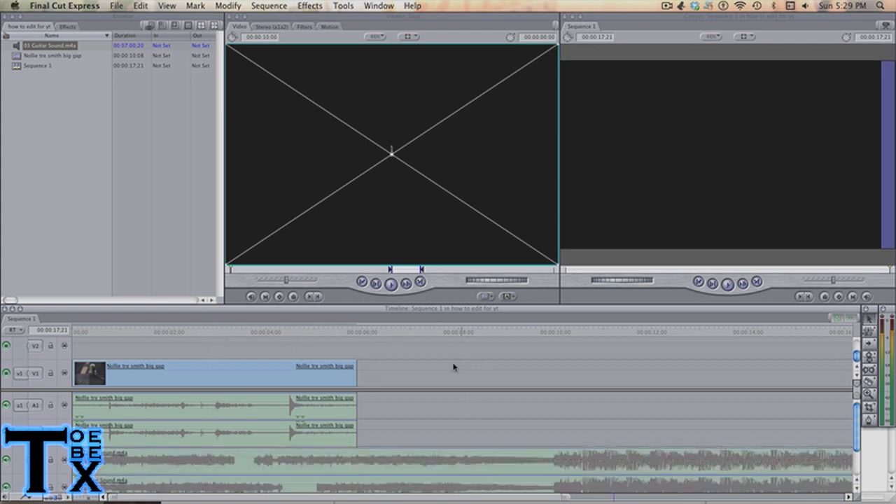
Step: Cut the video clip at 00:00:02;29, where the skater is in mid-air above the railing
click(287, 384)
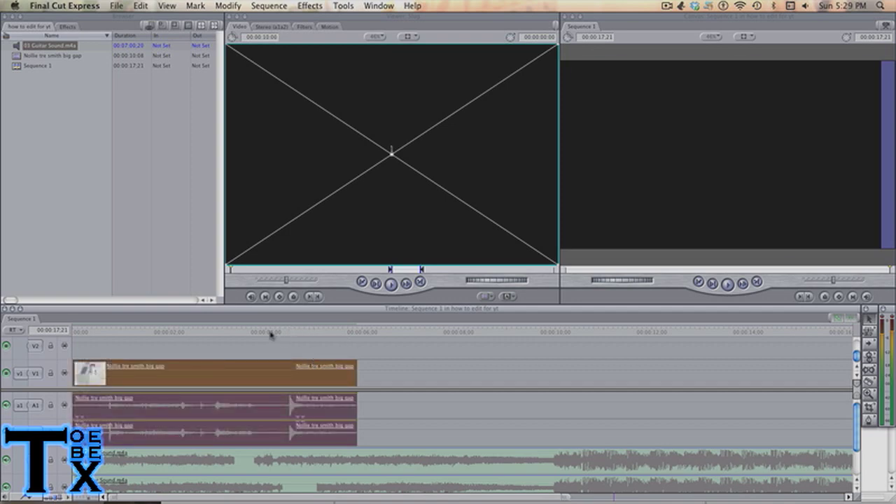
drag(271, 334, 218, 334)
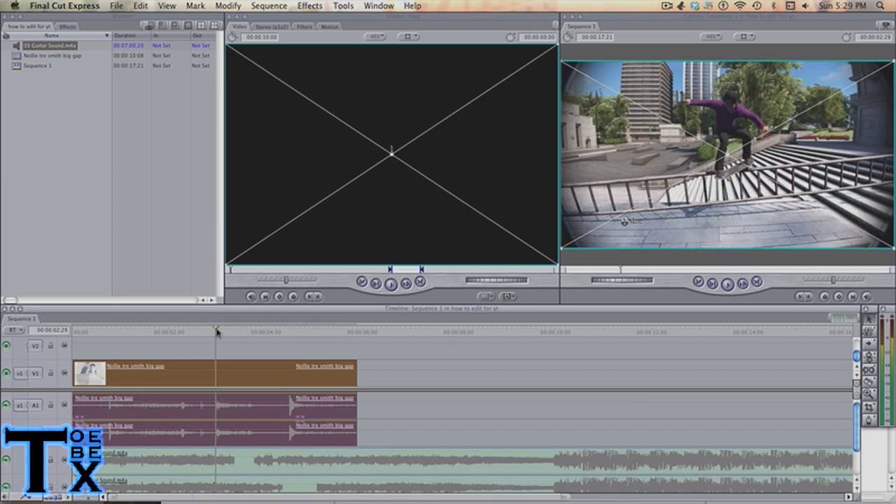
key(b)
click(219, 378)
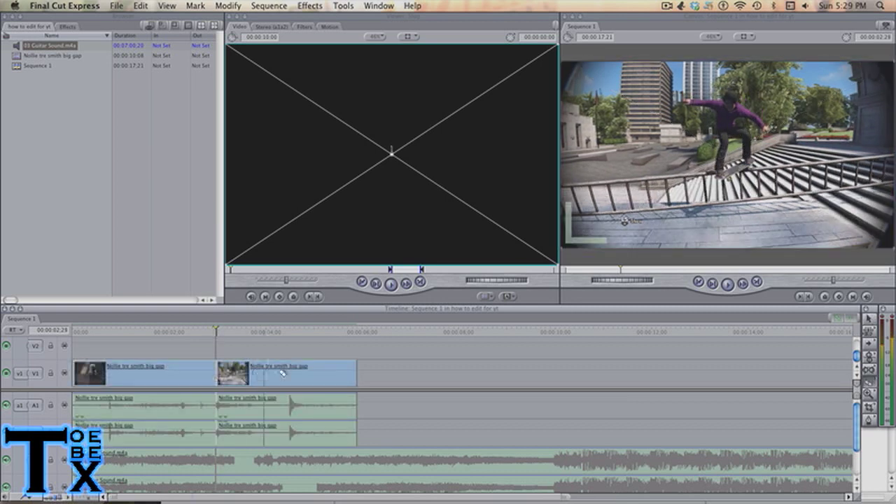
Step: Listen to the point where the music gets louder and cut the song at 00:00:10;17
click(551, 329)
key(space)
key(j)
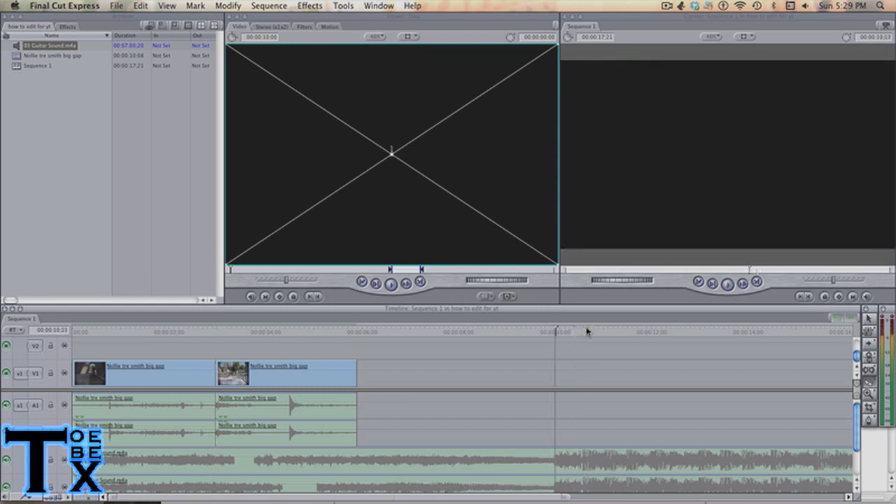
key(space)
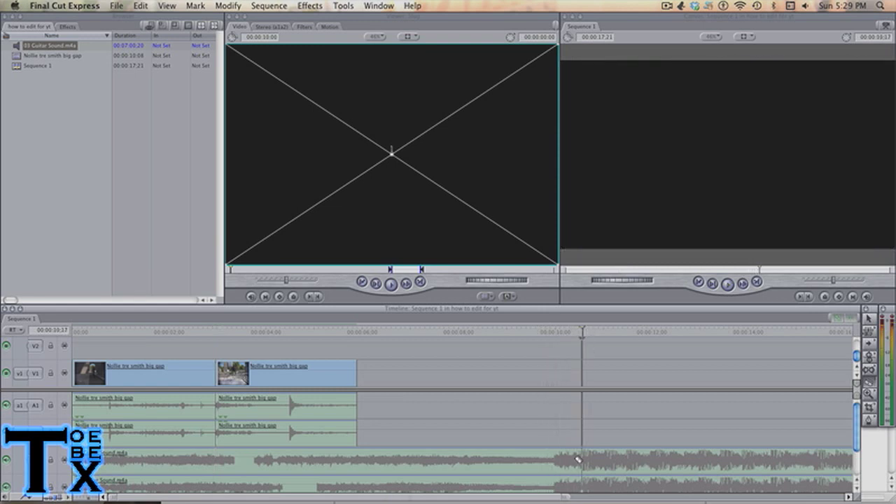
click(580, 460)
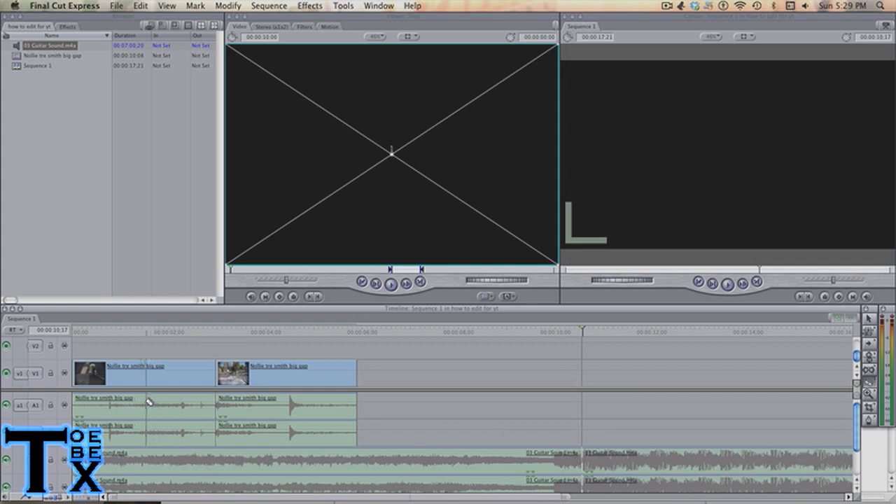
Step: Select both video pieces and move them together so the cut between them lines up with the cut in the music
key(a)
drag(432, 373, 189, 418)
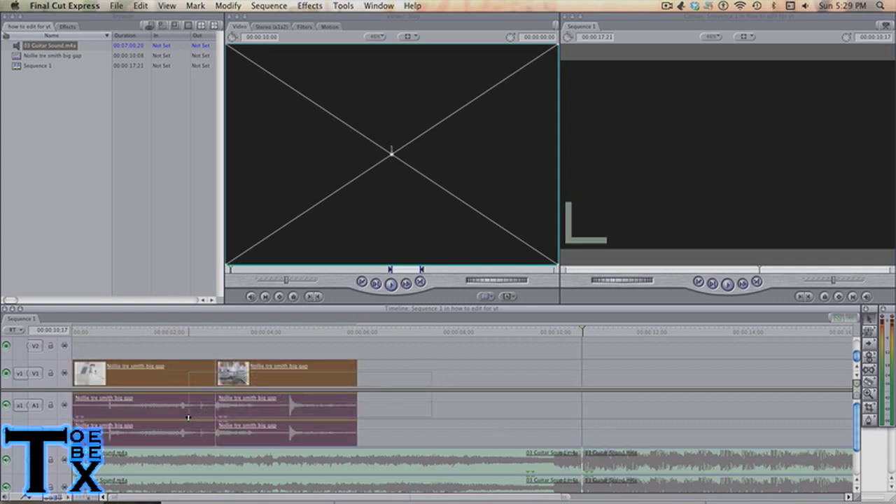
drag(170, 378, 545, 374)
drag(587, 337, 219, 360)
drag(386, 375, 515, 379)
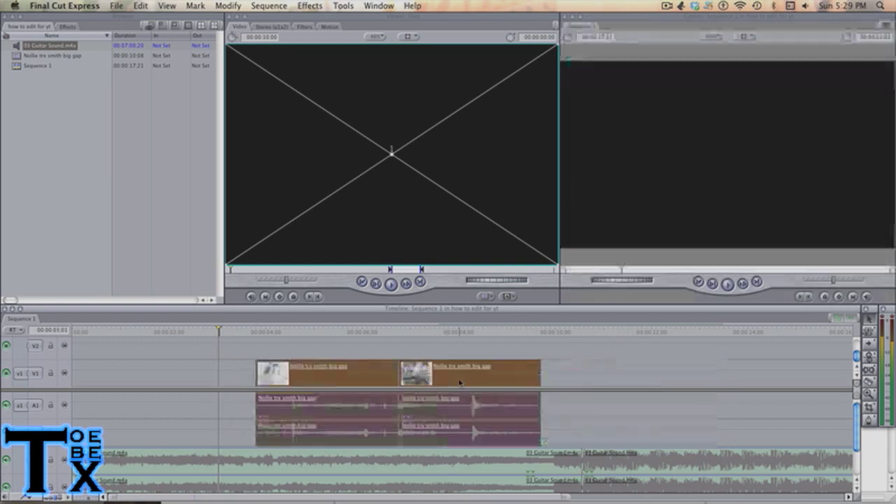
drag(460, 382, 646, 386)
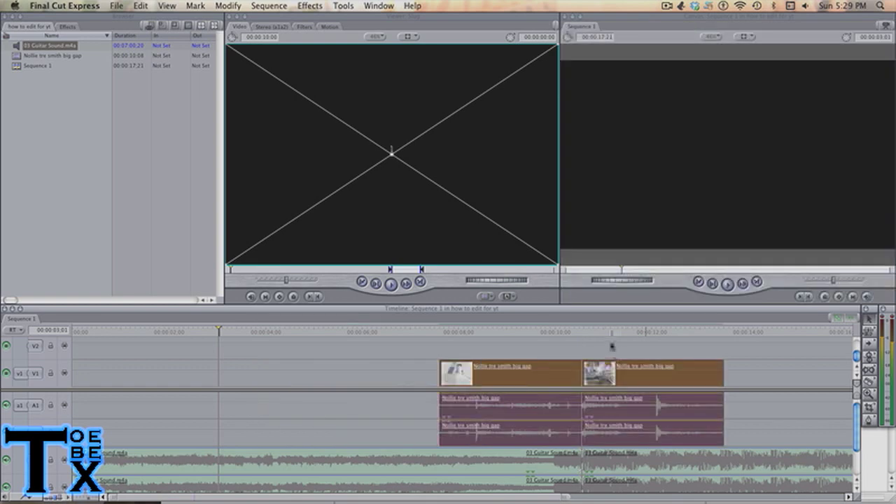
Step: Play back the section around the aligned cuts to check the timing of the trick against the music
drag(607, 332, 522, 333)
key(space)
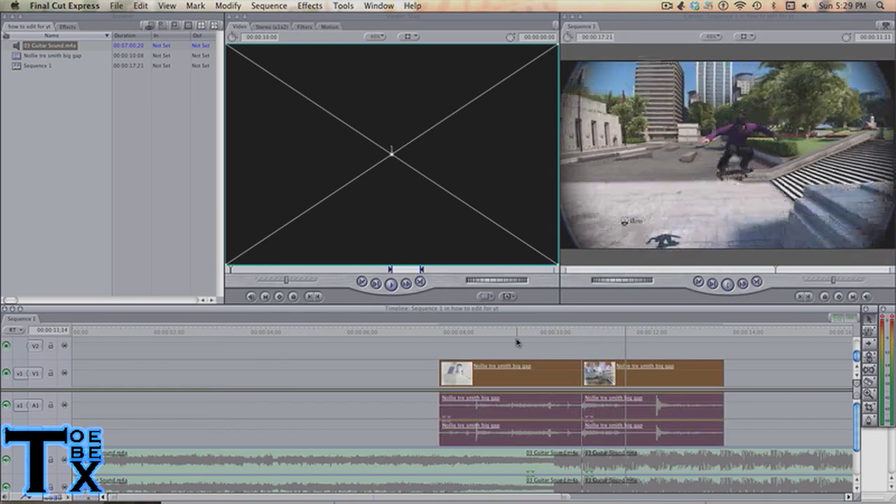
key(space)
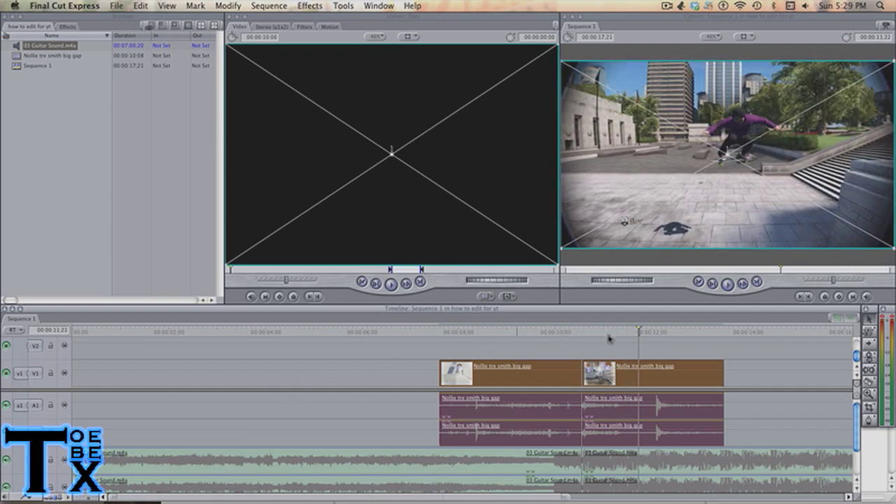
drag(609, 336, 510, 335)
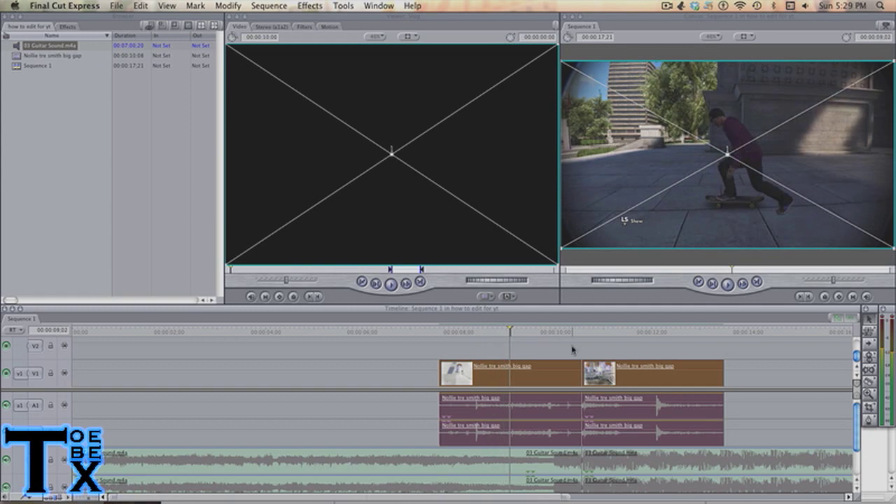
Step: Move only the first video piece earlier on the timeline, leaving a gap before the second piece
click(572, 351)
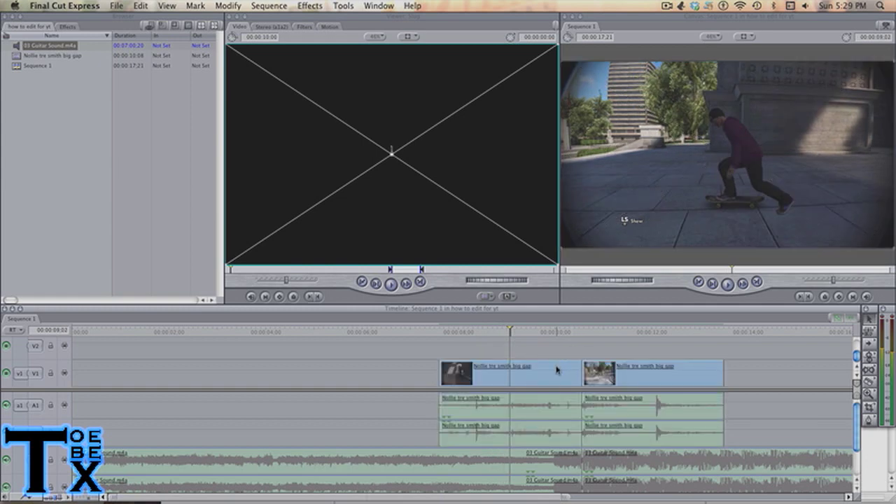
drag(521, 369, 342, 364)
click(338, 332)
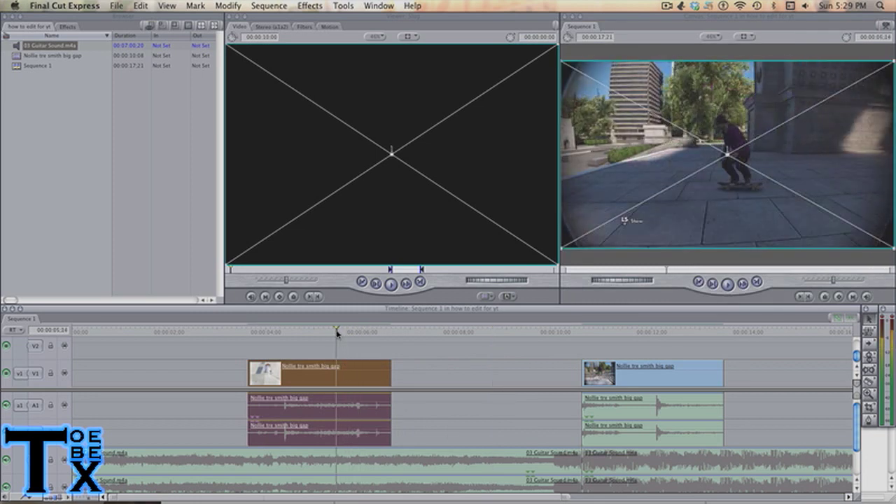
Step: Slow the first video piece down to 60 percent speed
key(super+j)
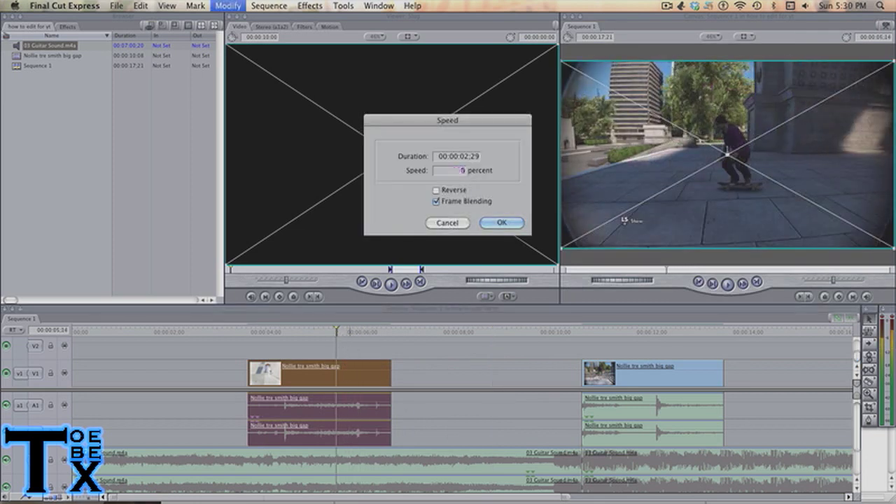
key(Return)
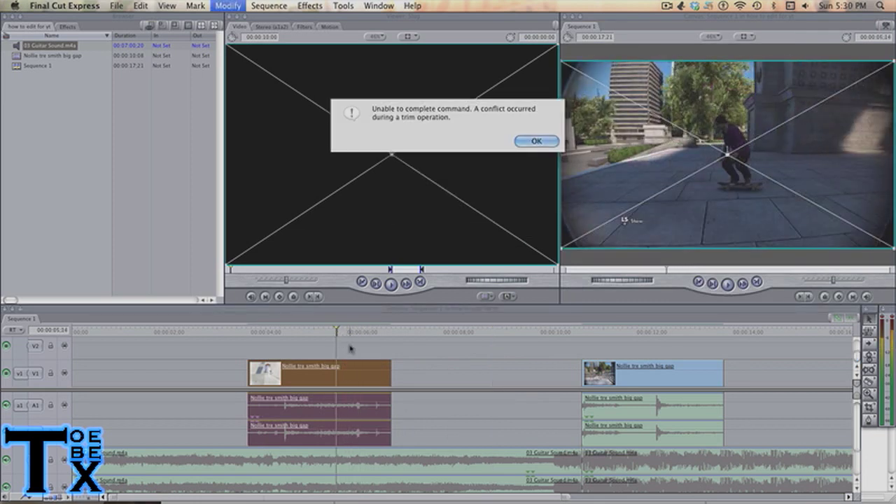
click(536, 142)
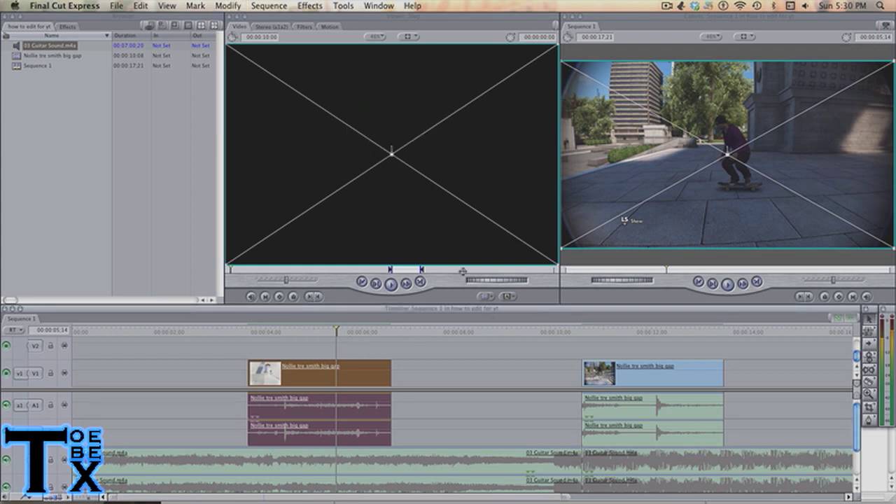
key(super+j)
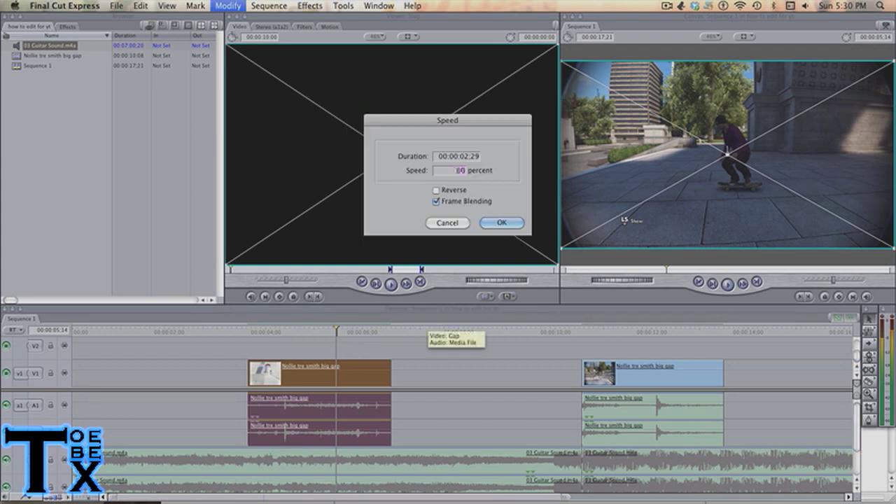
key(Return)
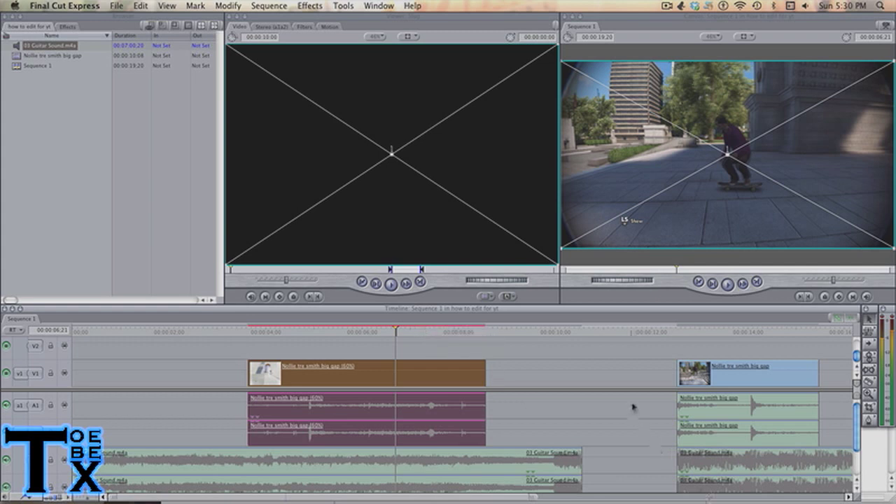
Step: Move the second video and music pieces back together so they start where the first music piece ends
drag(718, 468, 623, 466)
click(571, 327)
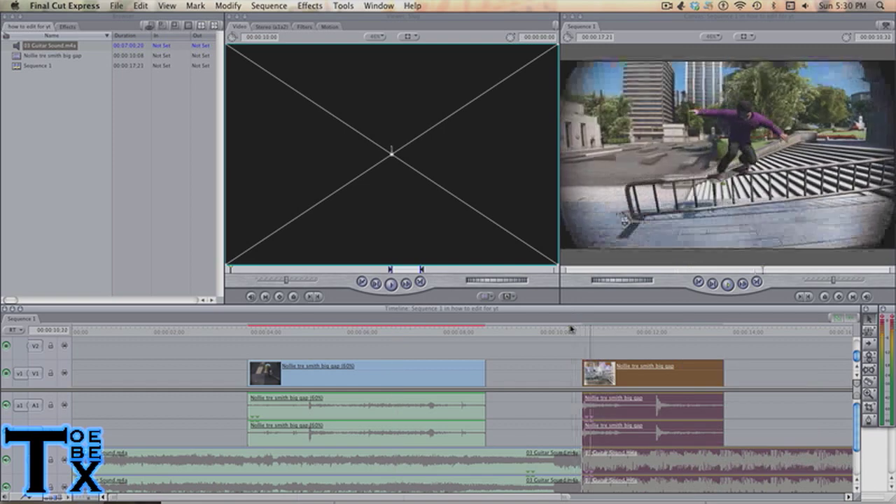
click(539, 328)
Step: Move the slowed piece up against the second video piece and play back the result
click(459, 369)
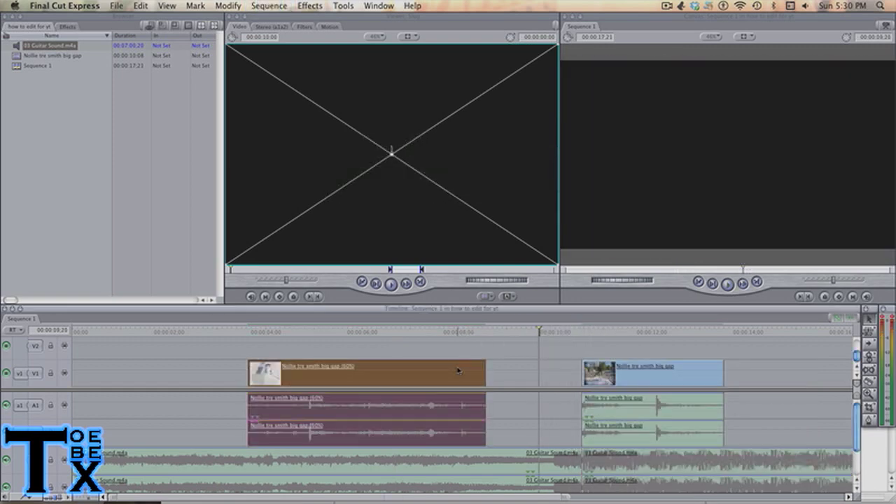
drag(468, 365, 564, 365)
drag(516, 329, 325, 336)
key(space)
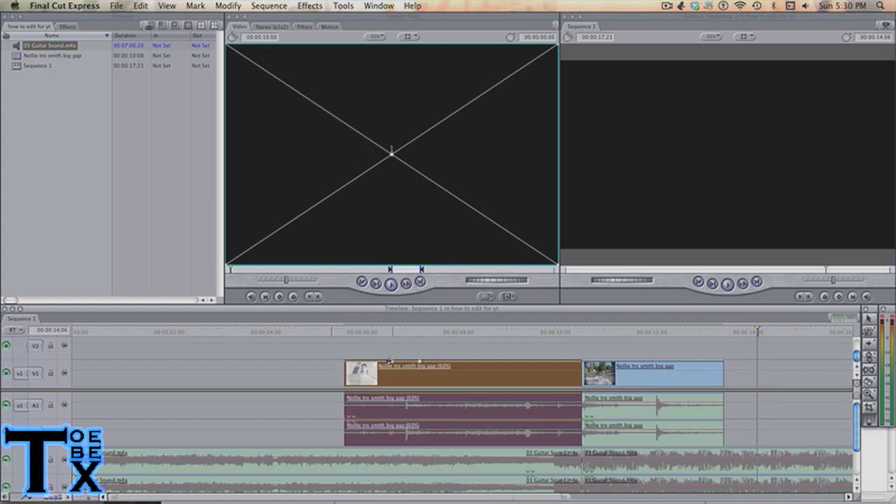
Step: Add an opacity fade-in of about 1.5 seconds to the start of the slowed piece and play it back
drag(388, 360, 350, 388)
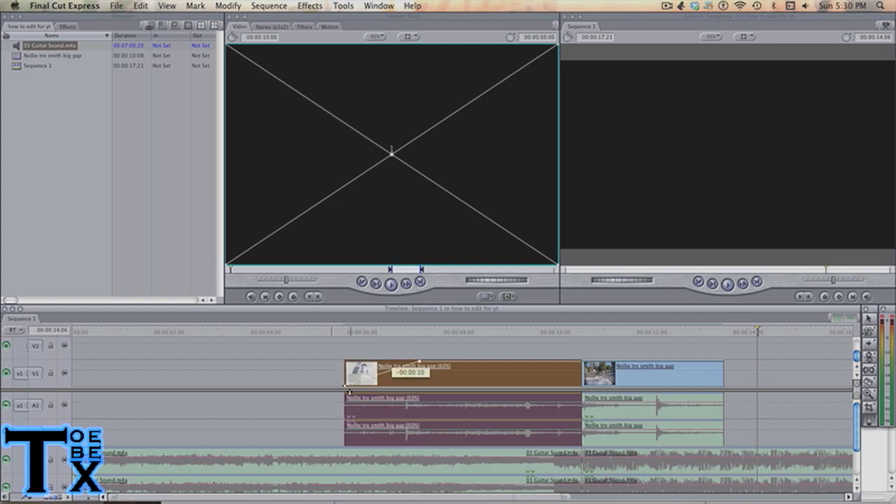
click(344, 333)
key(space)
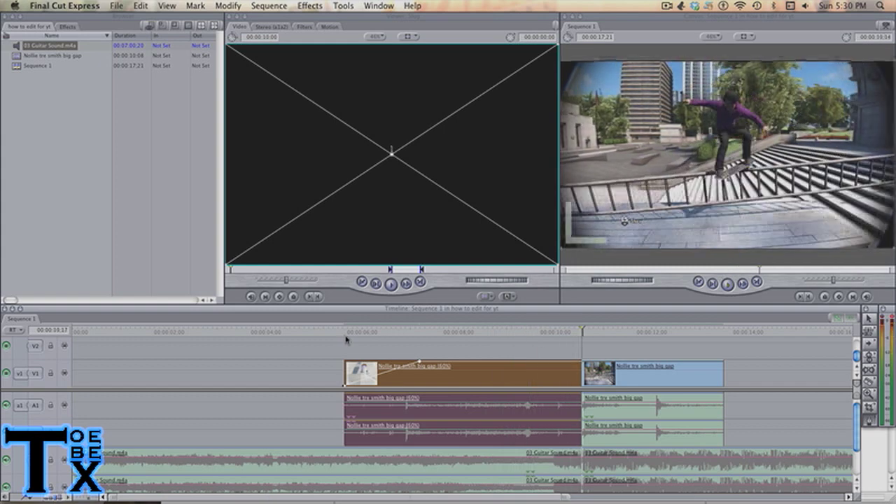
click(586, 340)
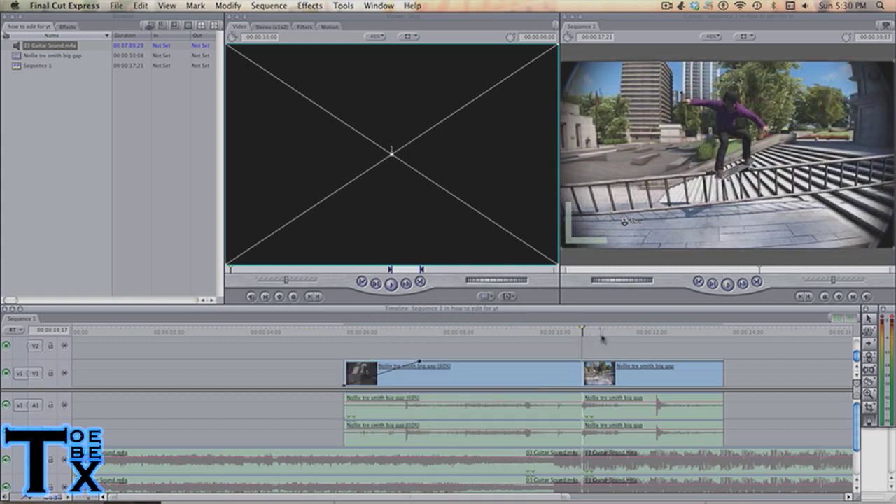
Step: Cut the second video piece at about 00:00:12:27, after the landing, and delete the part following the cut
drag(604, 336, 694, 331)
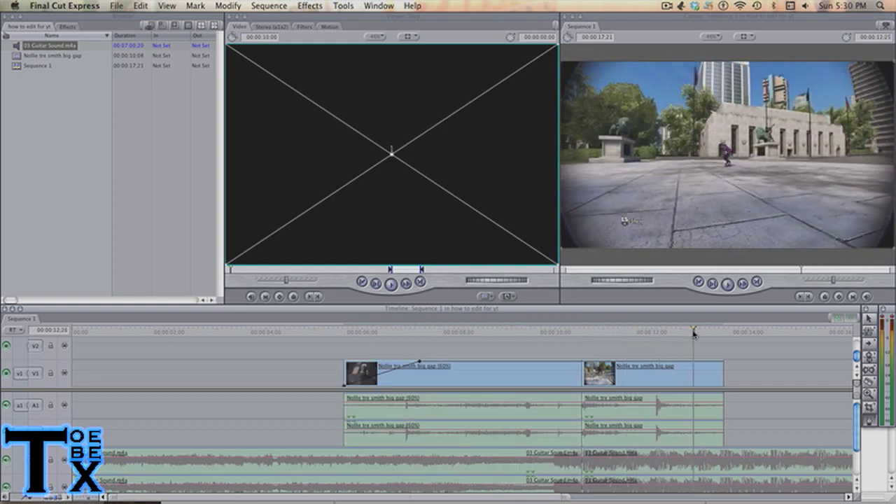
key(space)
key(j)
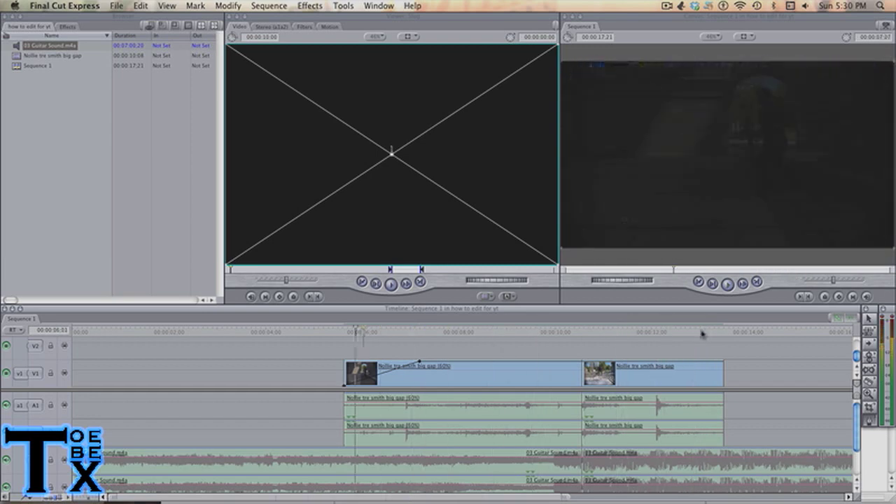
key(l)
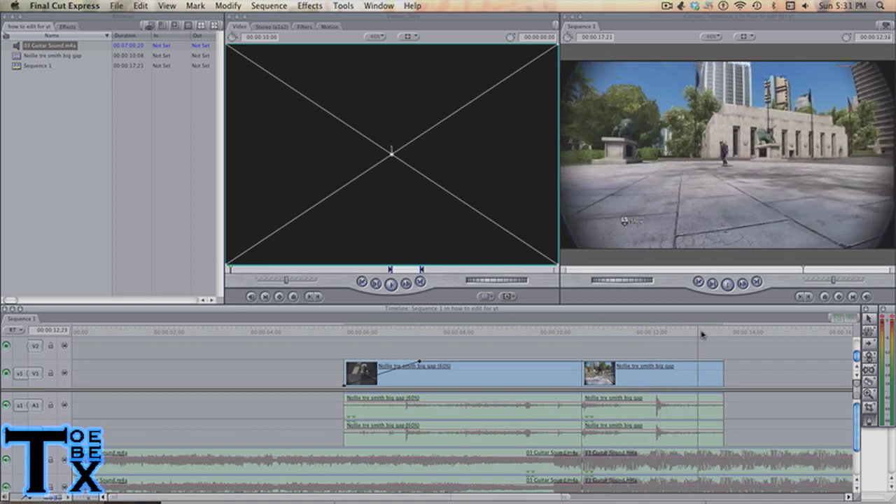
drag(701, 334, 560, 342)
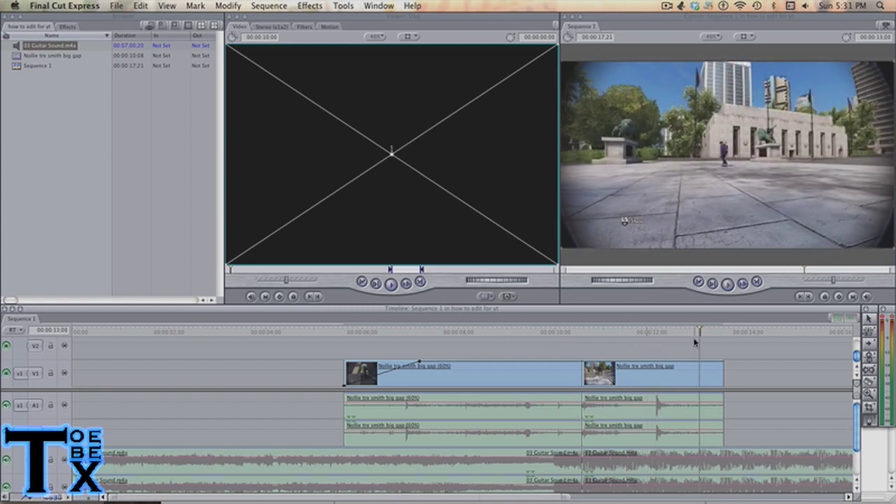
click(696, 335)
key(b)
click(695, 378)
key(a)
click(709, 379)
key(Delete)
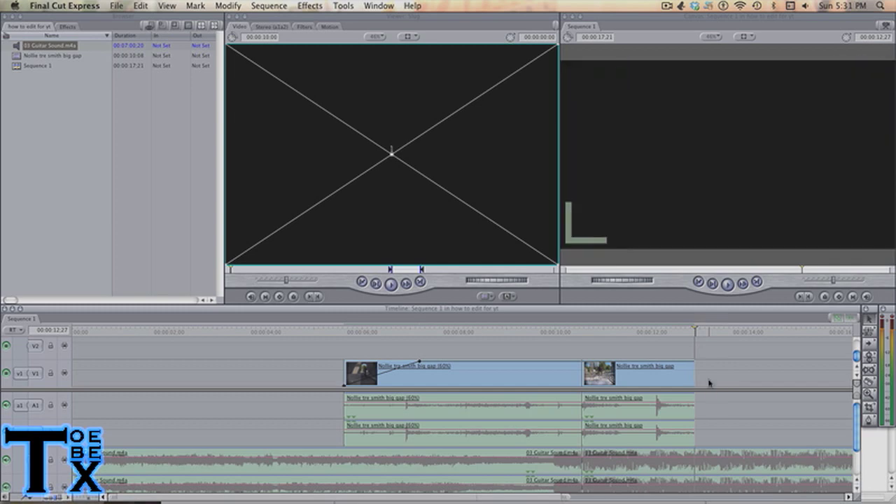
Step: Play back the trimmed sequence from before the fade-in through the end of the second video piece
click(607, 331)
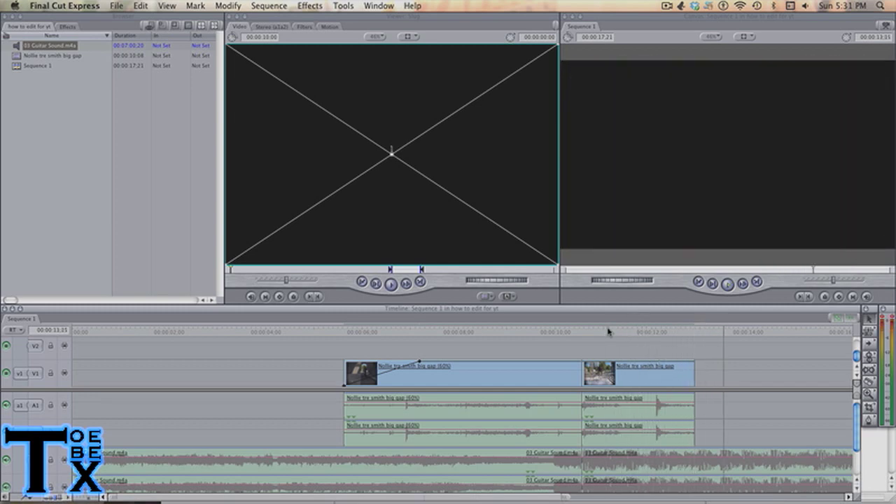
click(651, 334)
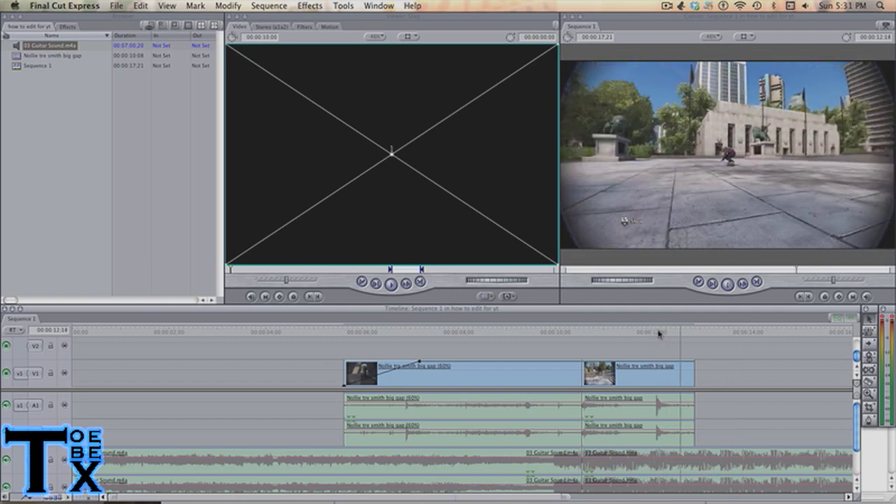
click(525, 333)
mouse_move(493, 335)
mouse_down()
mouse_move(316, 367)
mouse_move(344, 364)
mouse_move(222, 335)
mouse_move(140, 335)
mouse_move(296, 336)
mouse_move(321, 317)
mouse_up()
key(space)
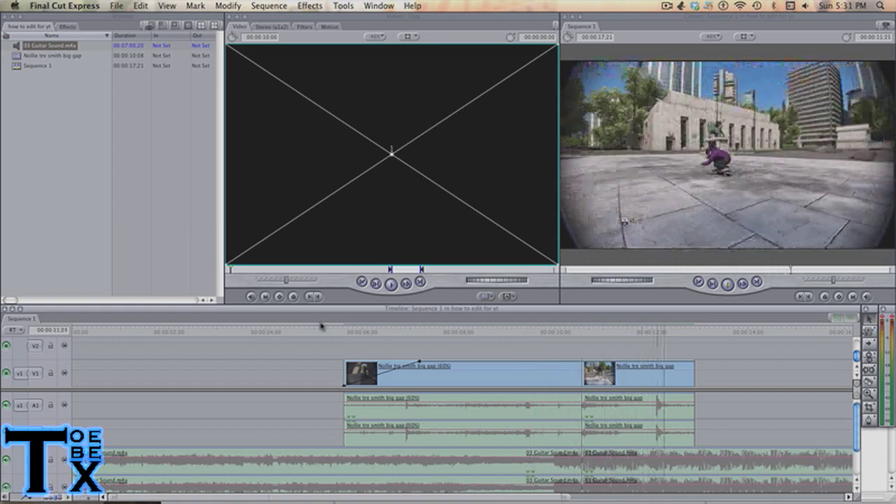
click(296, 372)
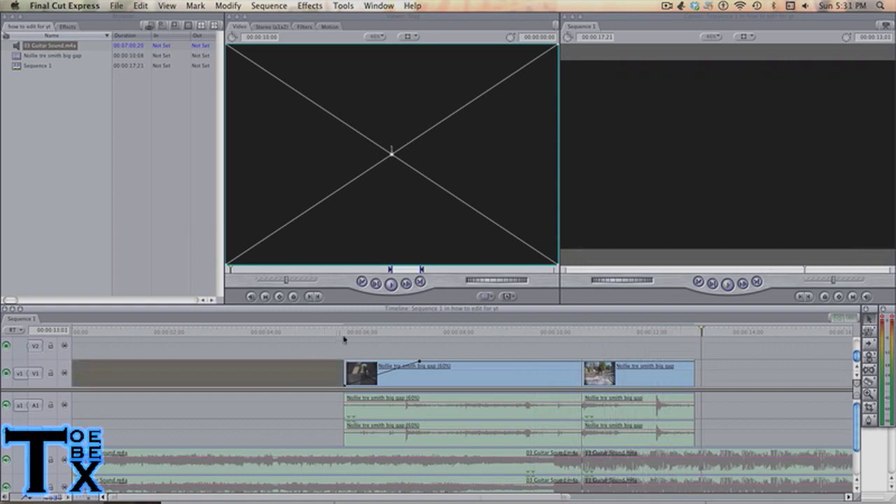
click(365, 332)
Step: Browse the effects to the Color Correction video filters, collapsing the Text and Video Generators groups
click(70, 34)
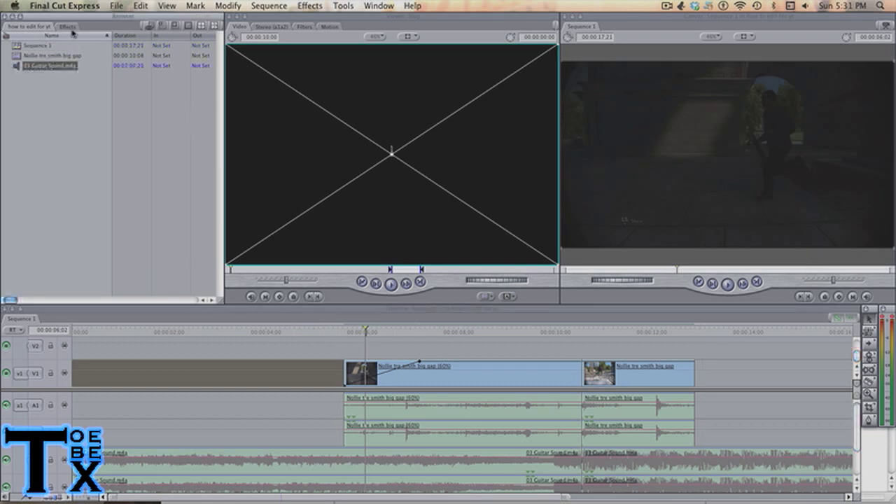
click(70, 28)
click(47, 28)
click(59, 35)
click(66, 27)
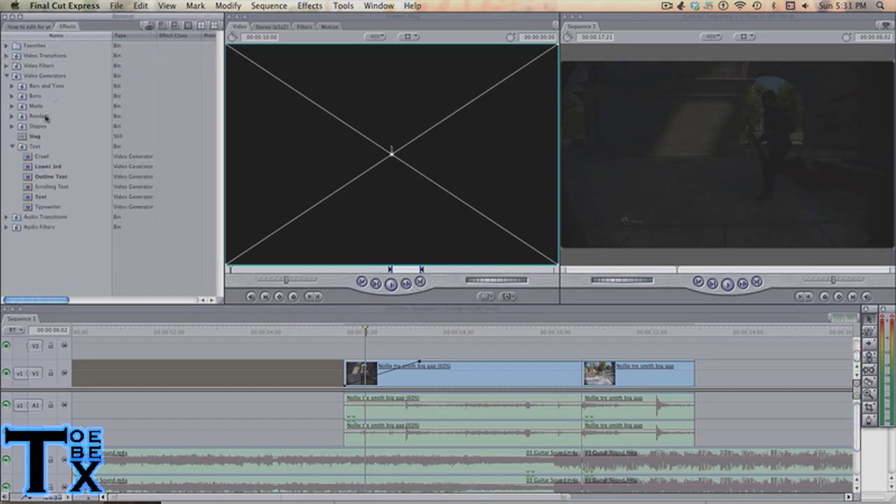
click(12, 146)
click(7, 75)
click(7, 65)
click(12, 105)
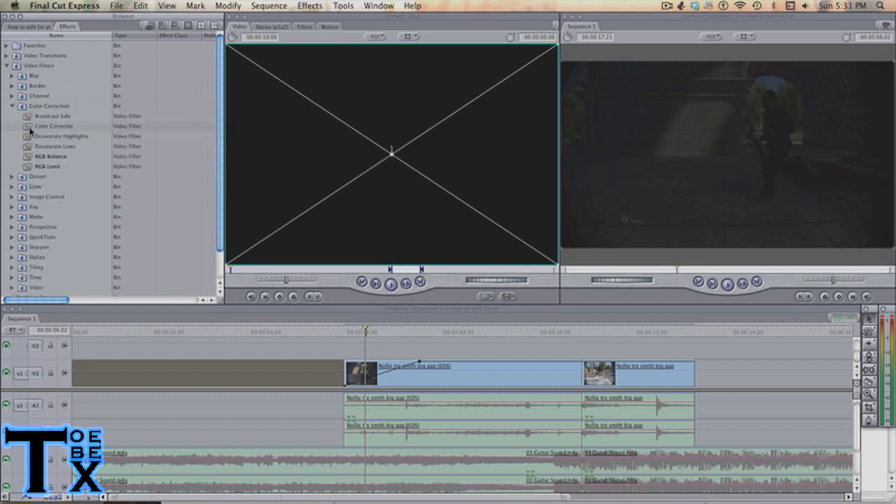
Step: Apply the Color Corrector filter to the slowed first video piece and open the filter's visual controls
double_click(30, 127)
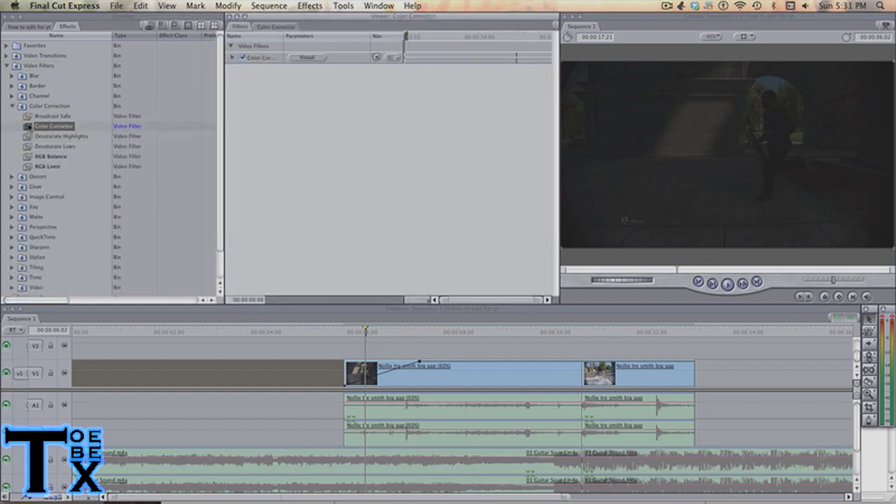
drag(65, 127, 455, 377)
drag(454, 330, 506, 334)
click(504, 378)
double_click(503, 378)
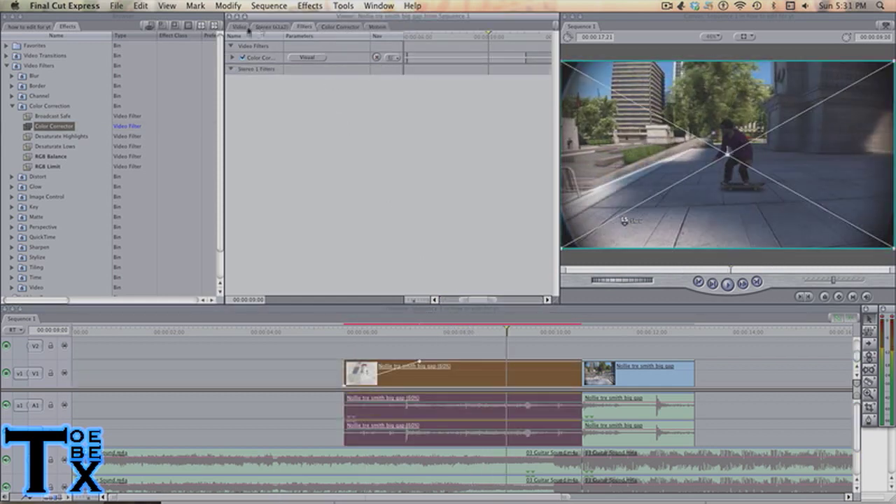
click(346, 28)
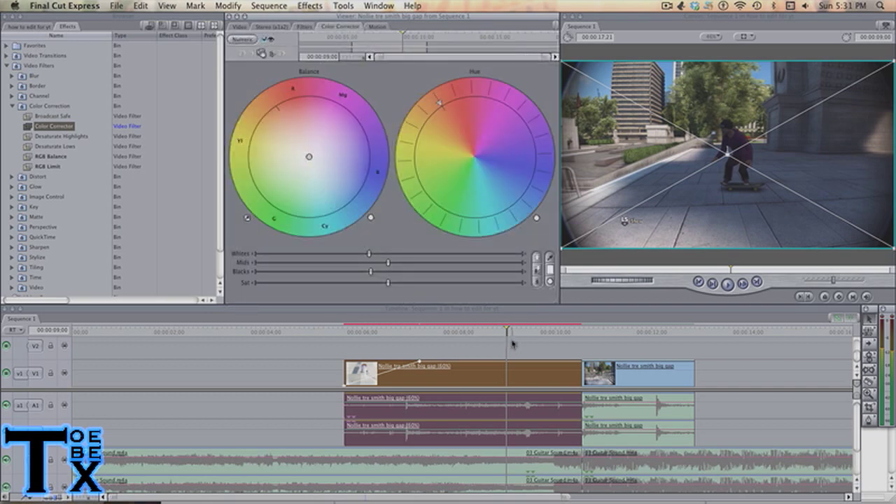
Step: Shift the slowed piece's color balance slightly toward yellow, render it and scrub through the result
drag(507, 334, 441, 322)
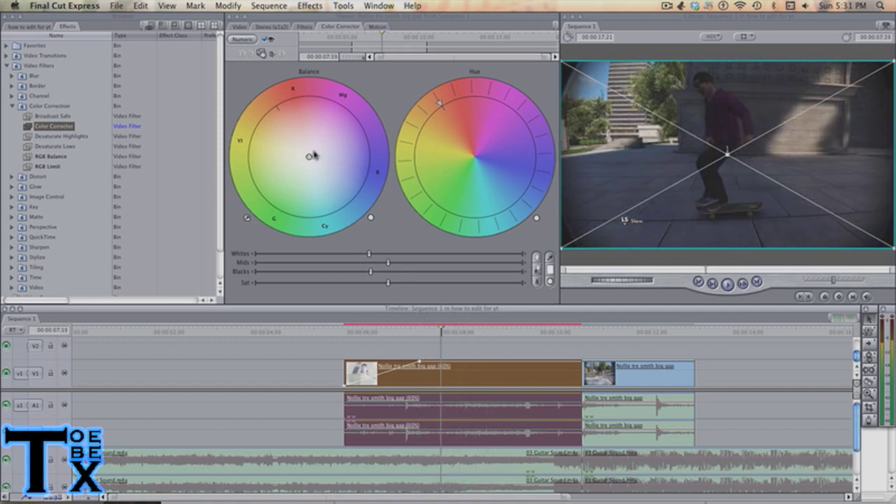
drag(309, 157, 321, 152)
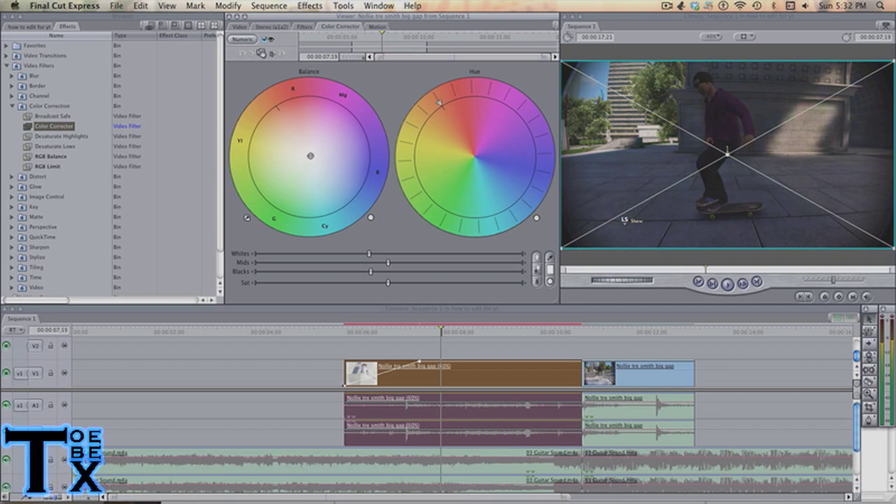
drag(310, 155, 299, 157)
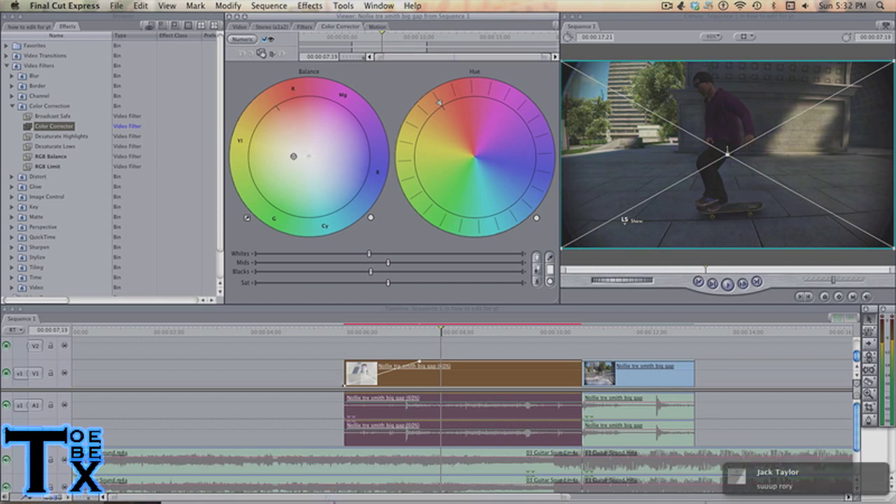
drag(308, 157, 294, 155)
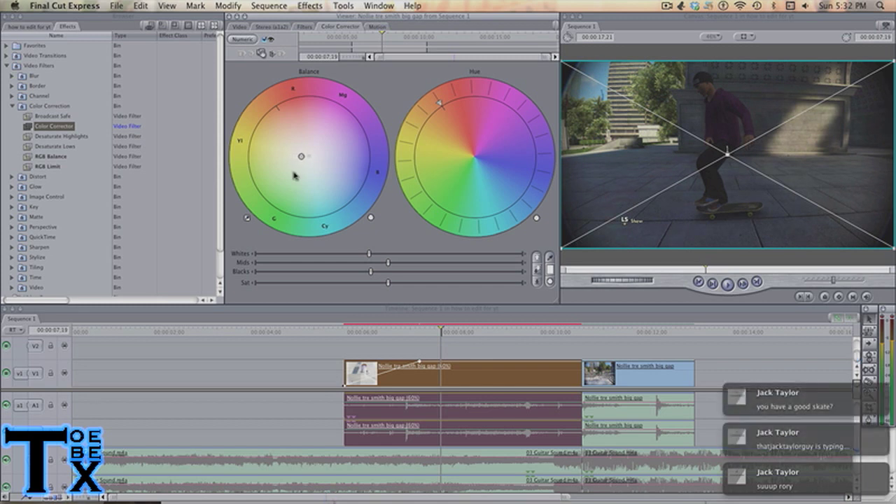
mouse_move(832, 401)
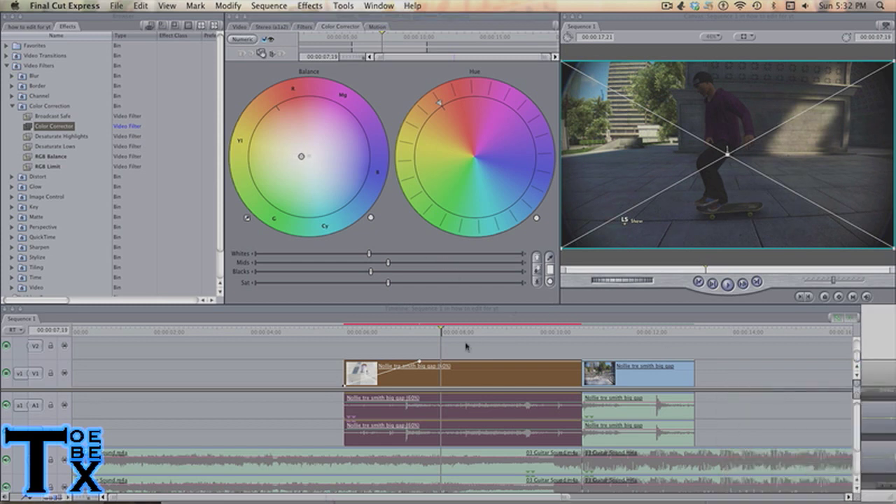
drag(445, 330, 558, 348)
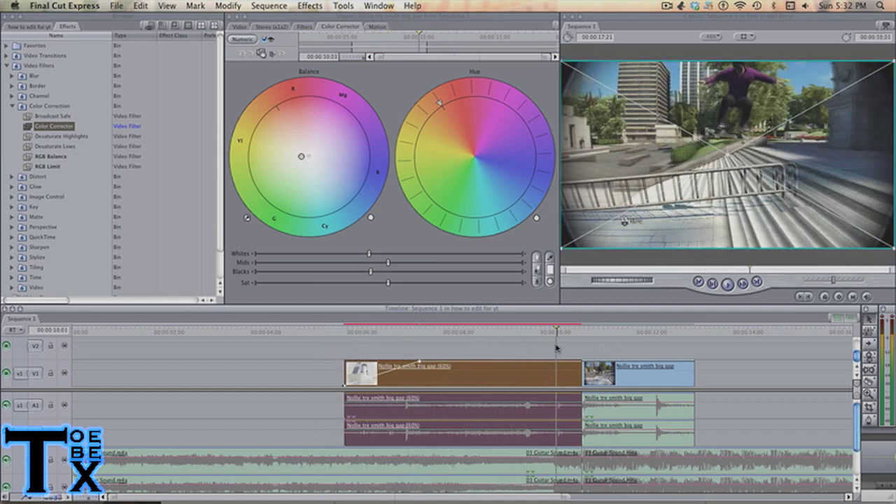
key(super+r)
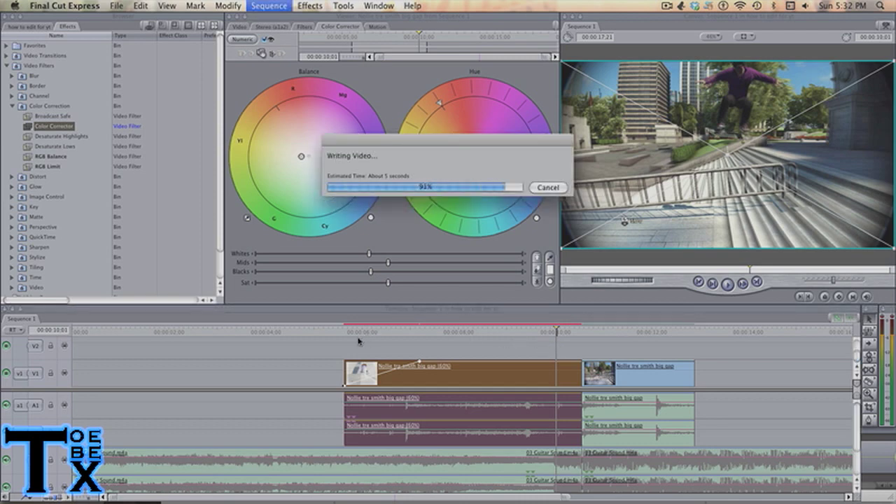
drag(344, 337, 607, 337)
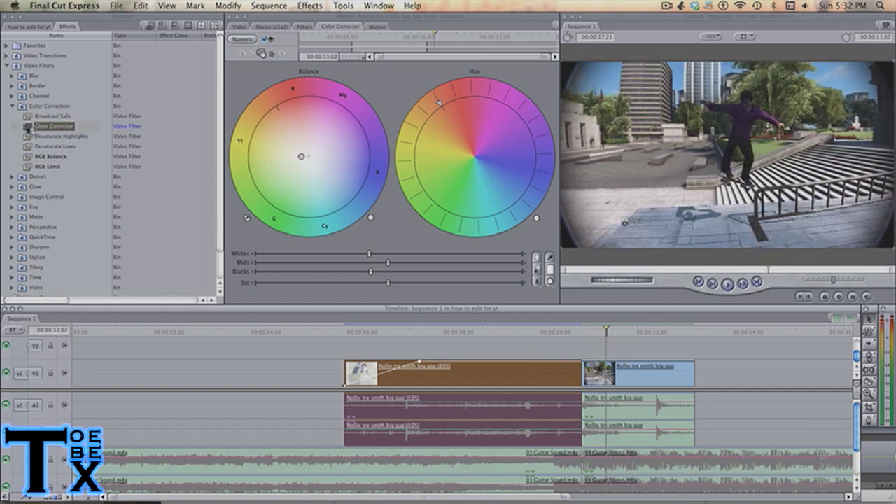
Step: Reduce the slowed piece's saturation to the minimum so it turns black and white
drag(475, 331, 537, 332)
drag(383, 284, 336, 284)
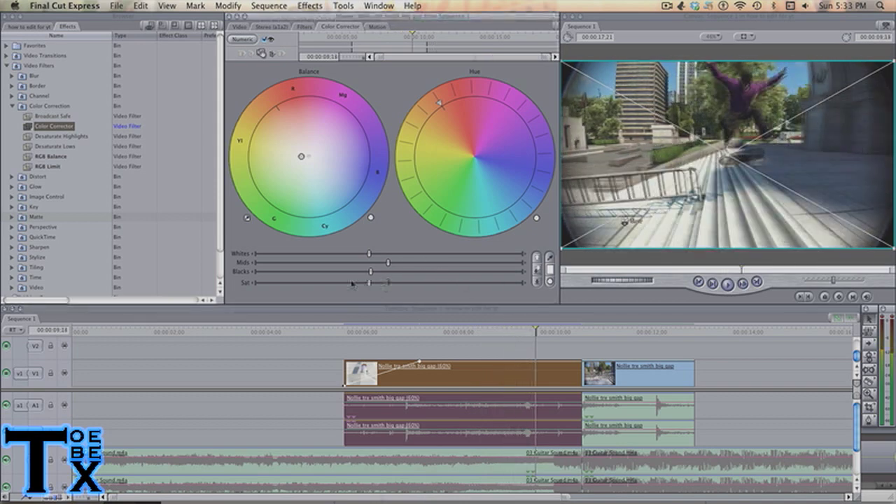
drag(199, 286, 128, 291)
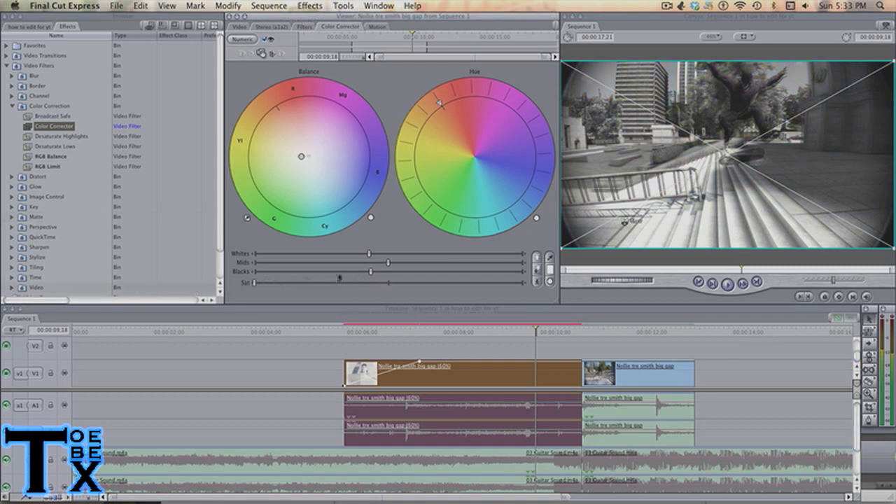
Step: Raise the mids and lower the blacks and whites of the slowed piece to increase its black-and-white contrast
drag(341, 272, 331, 272)
drag(389, 264, 436, 263)
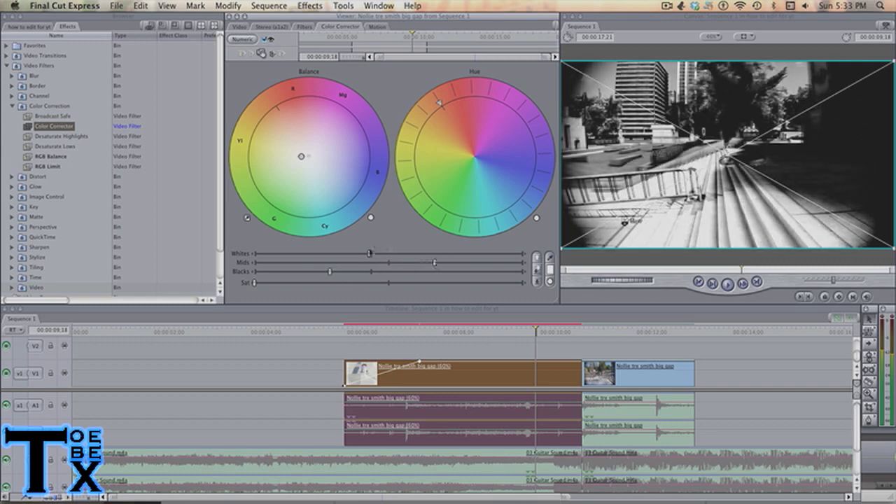
mouse_move(363, 253)
mouse_down()
mouse_move(309, 254)
mouse_move(506, 252)
mouse_move(364, 253)
mouse_up()
drag(517, 330, 460, 330)
drag(330, 271, 354, 273)
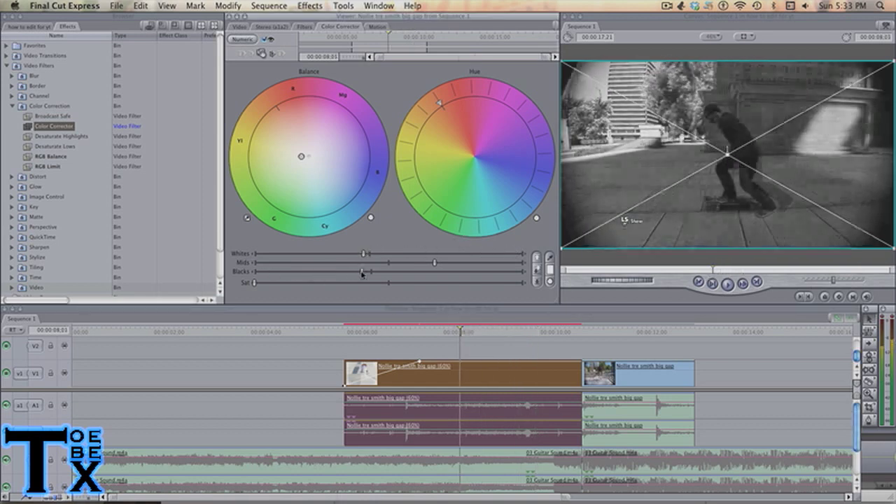
drag(361, 274, 349, 277)
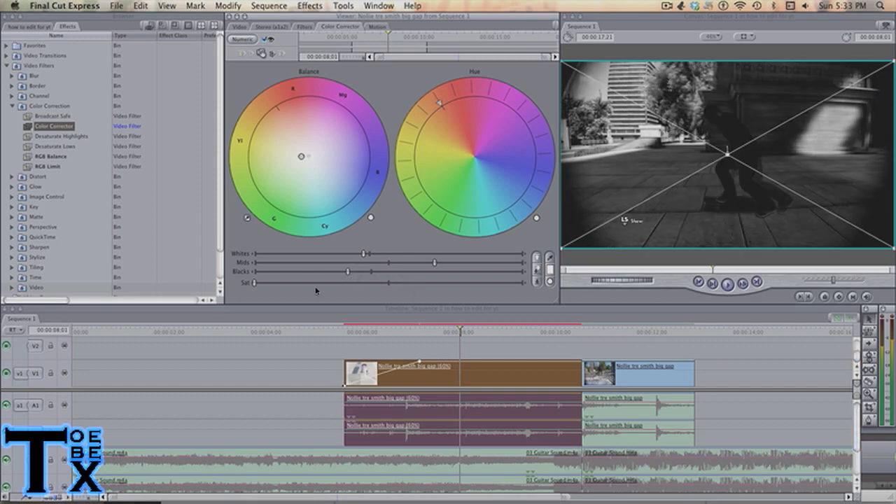
Step: Render the black-and-white piece and play the sequence from just before the fade-in
drag(460, 329, 330, 341)
key(super+r)
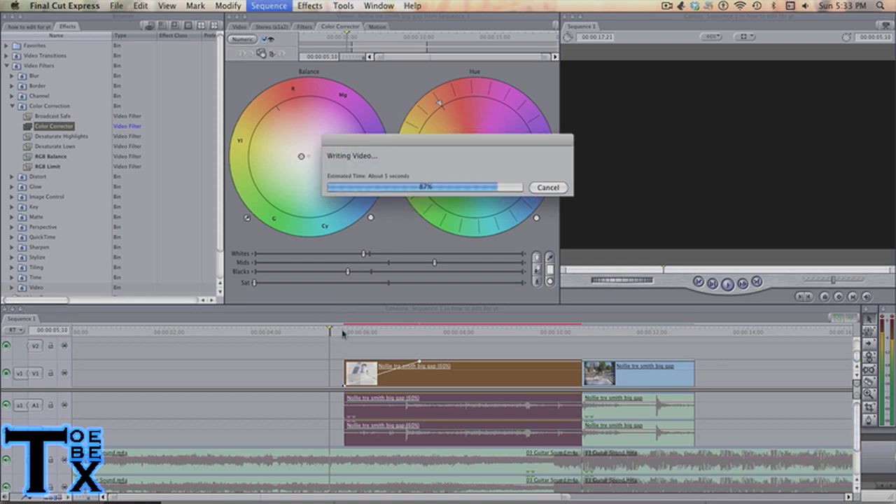
key(space)
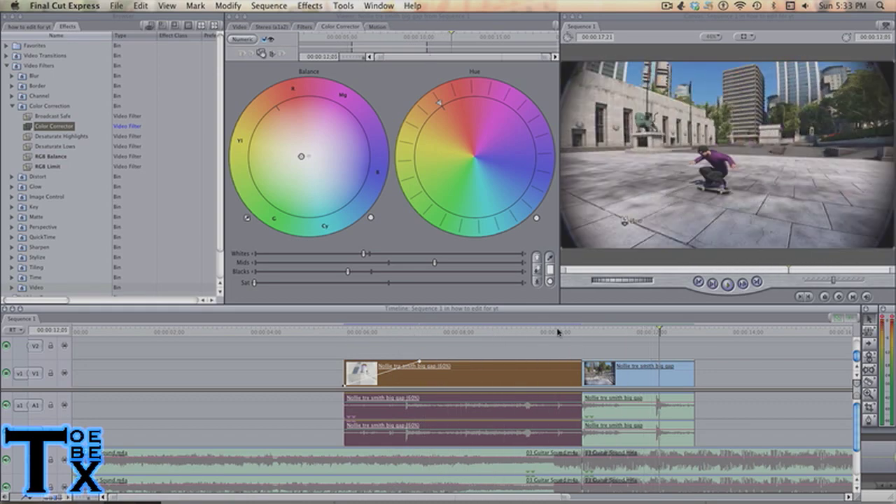
Step: Add a motion keyframe to the second video piece at its first frame, 00:00:10:17, and check the neighbouring frames
click(611, 345)
drag(614, 337, 582, 347)
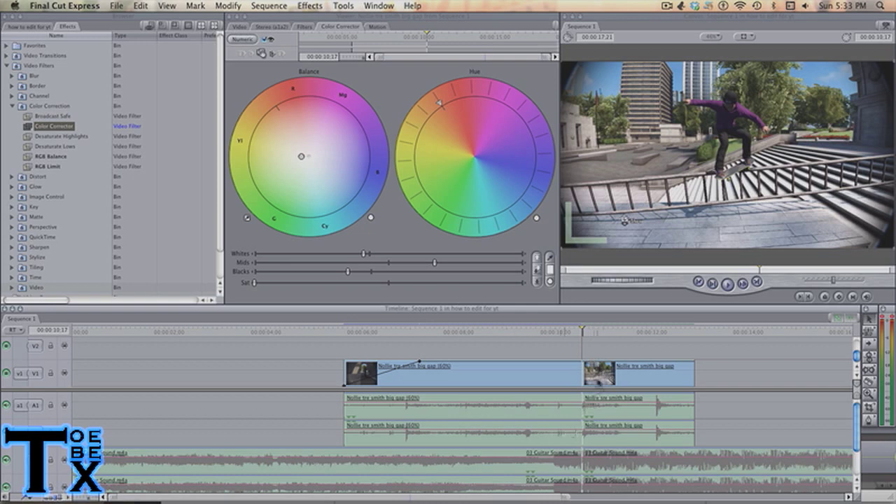
click(599, 381)
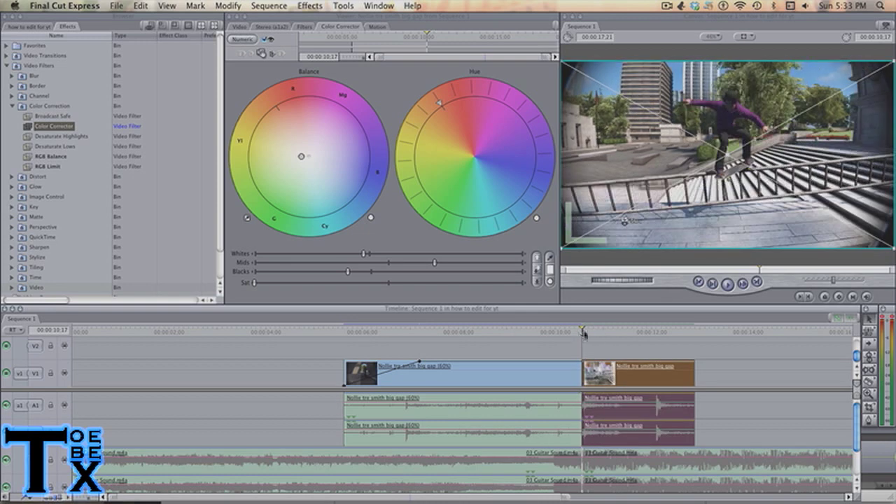
click(840, 297)
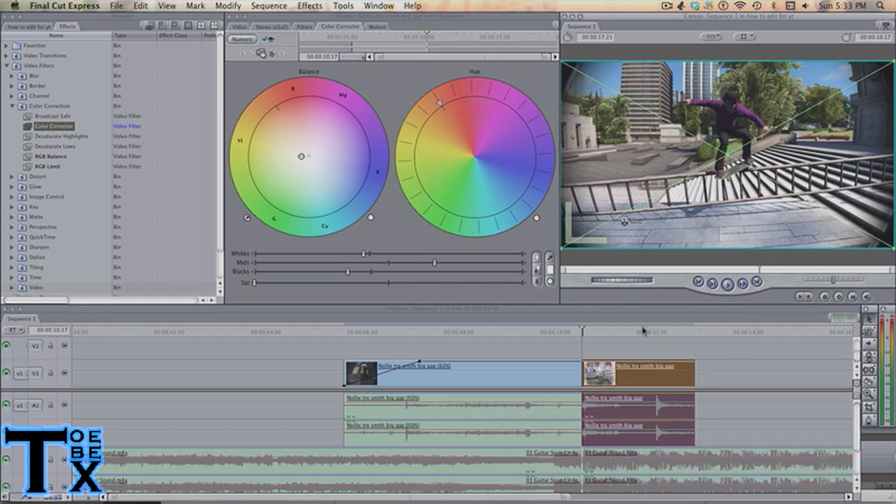
key(Right)
key(Right)
key(Right)
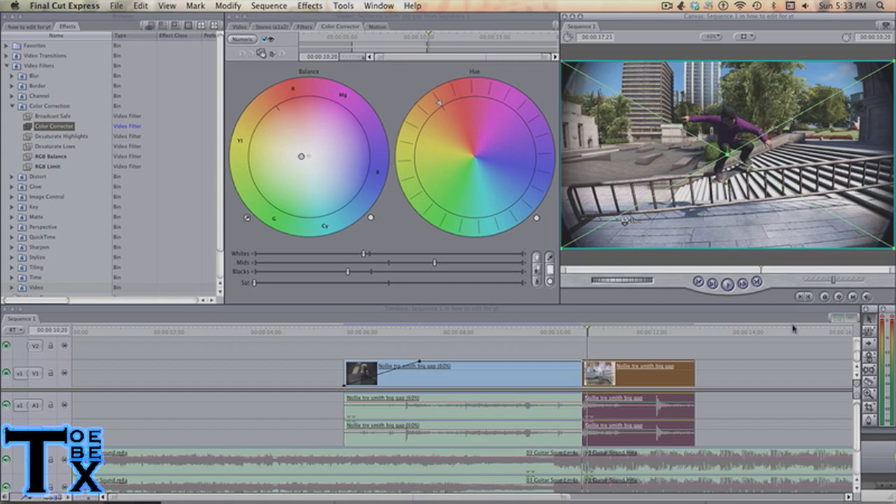
key(Left)
key(Left)
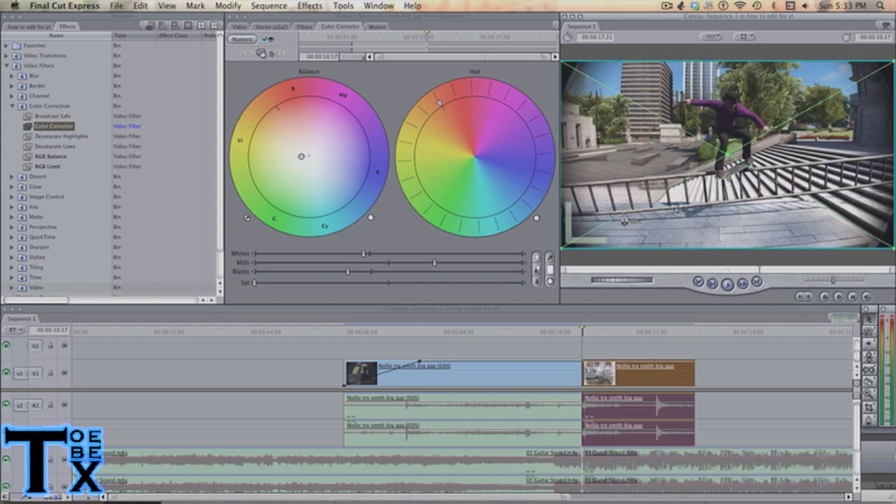
Step: Enlarge and slightly rotate the second piece's picture at its first-frame keyframe, and render it for playback
drag(576, 249, 537, 271)
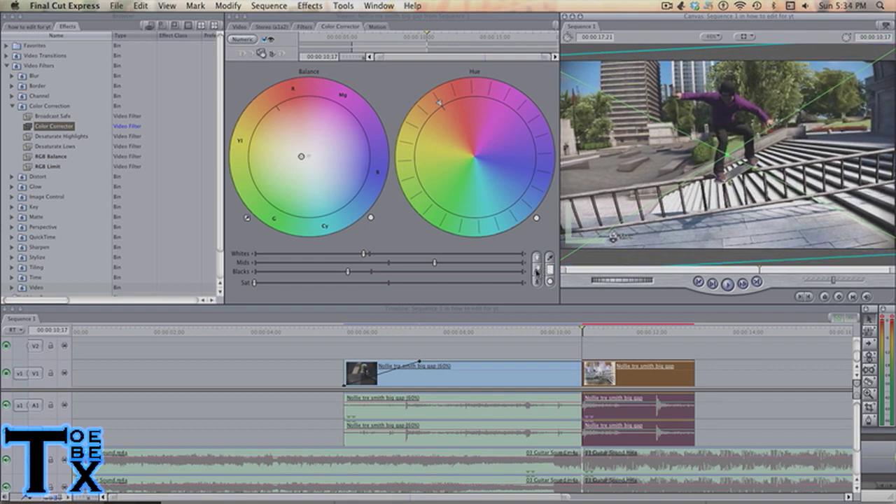
key(super+r)
drag(565, 332, 344, 340)
key(space)
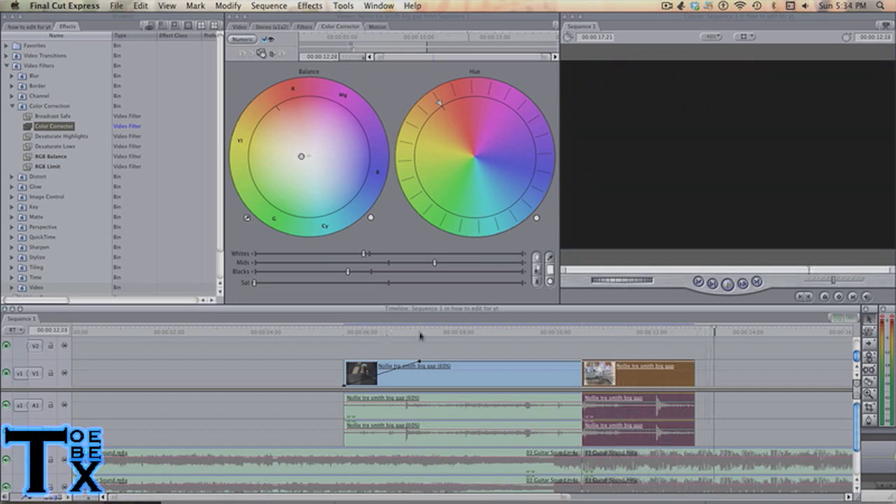
click(784, 360)
Step: Apply the Color Corrector filter to the second video piece and load that piece in the viewer
drag(683, 329, 632, 330)
drag(68, 130, 615, 373)
click(616, 376)
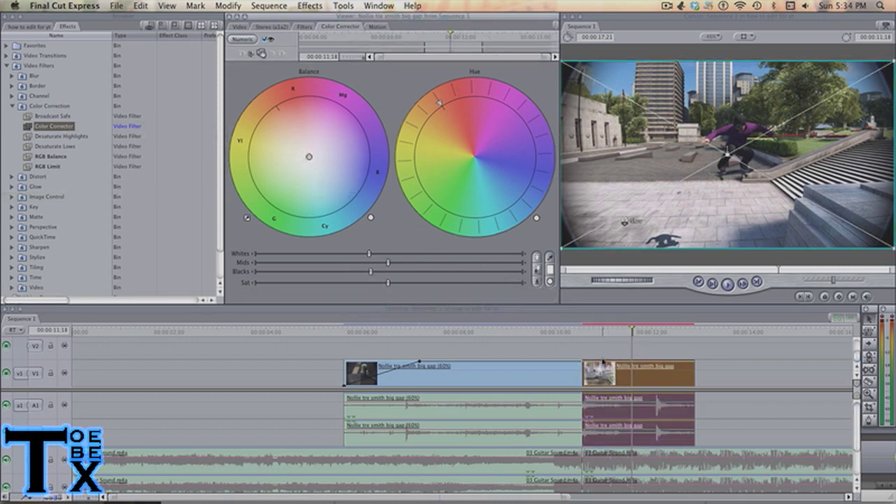
click(602, 365)
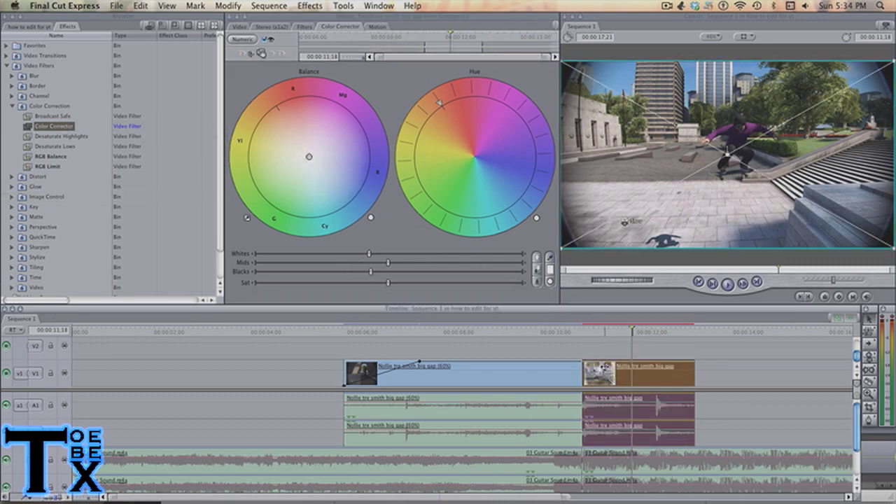
double_click(603, 368)
Step: Lower the second piece's saturation slightly, lower its blacks and raise its mids for stronger contrast
click(338, 26)
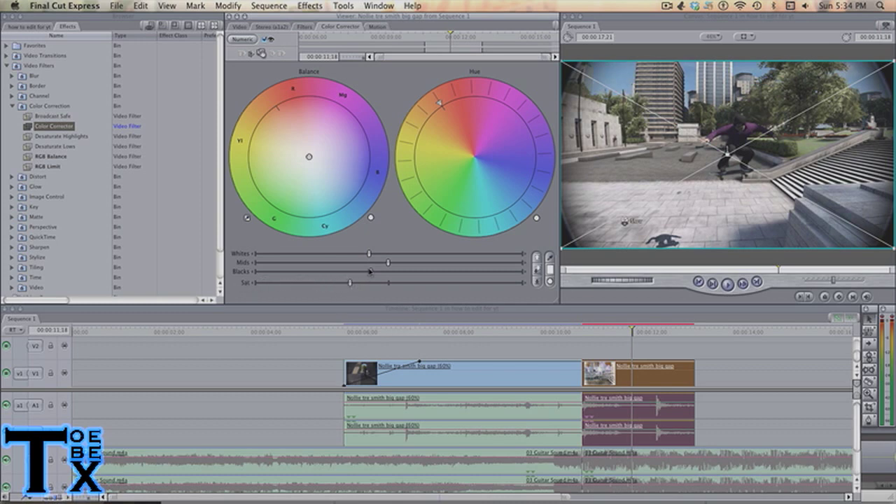
drag(369, 272, 432, 263)
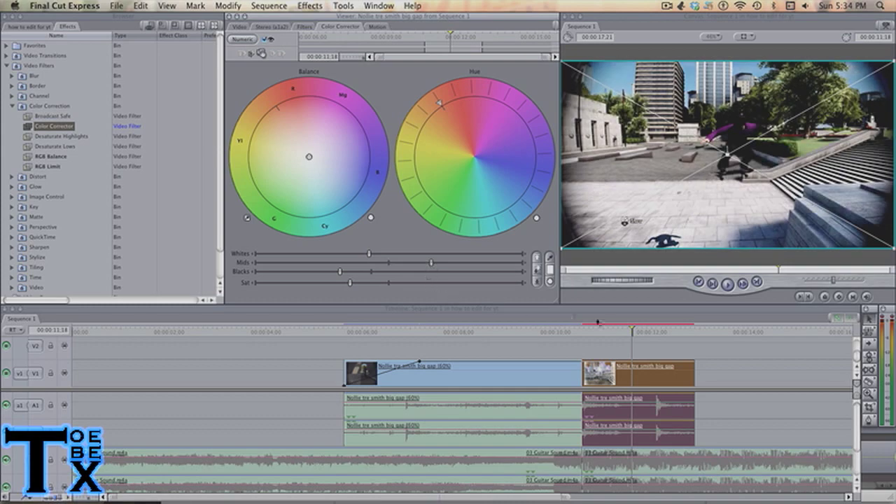
mouse_move(629, 330)
mouse_down()
mouse_move(558, 332)
mouse_move(629, 330)
mouse_up()
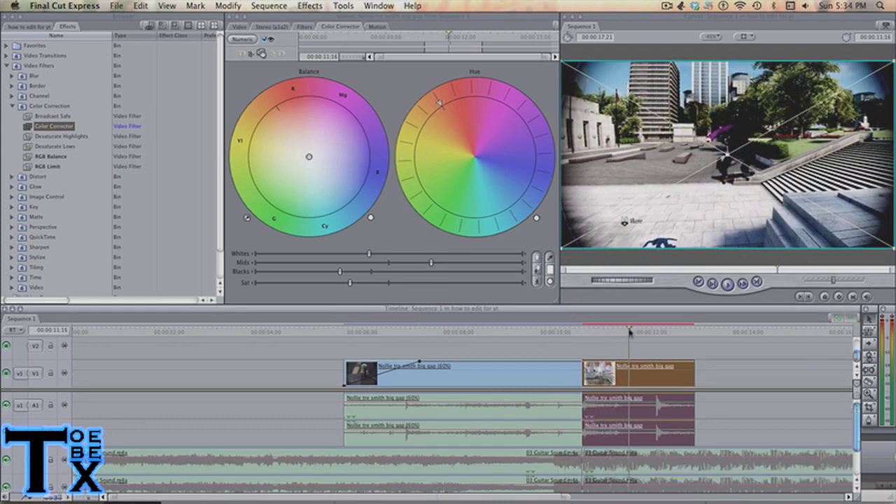
Step: Render the color-corrected second piece and play the sequence through to its end
key(super+r)
drag(636, 333, 313, 332)
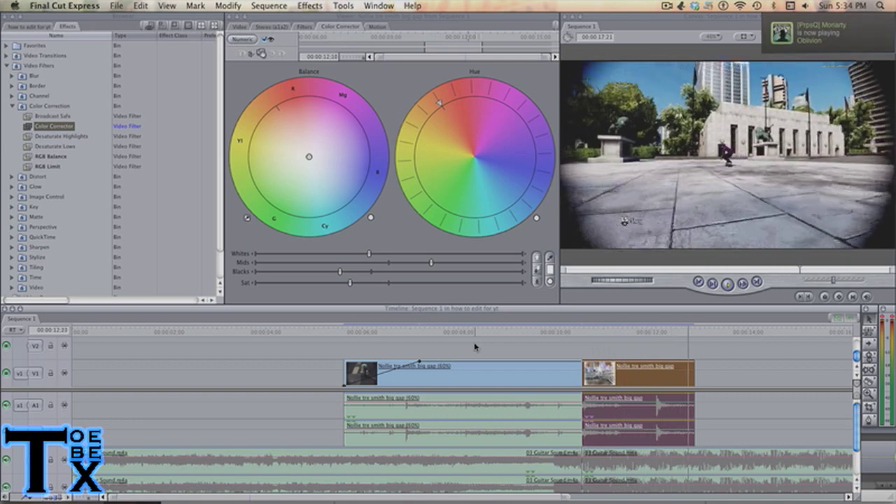
drag(722, 337, 562, 320)
Step: Bring the project's clip list back into view and play the sequence around the cut between the two video pieces
click(41, 28)
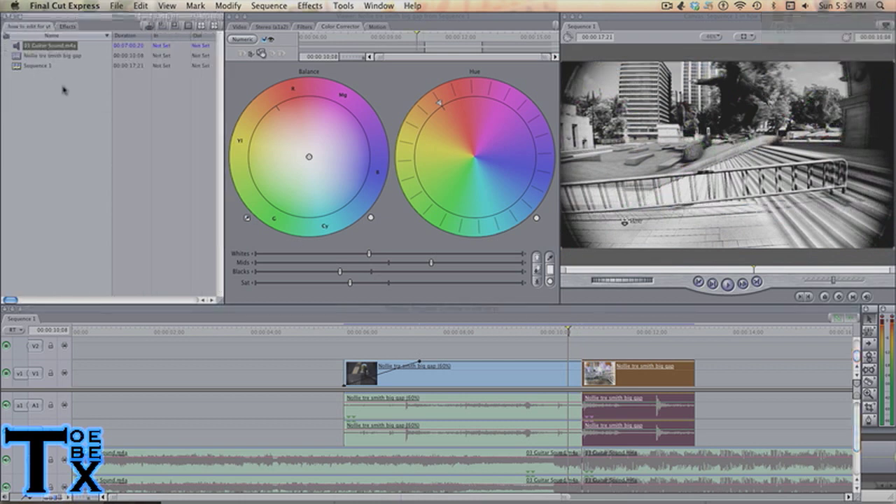
click(169, 316)
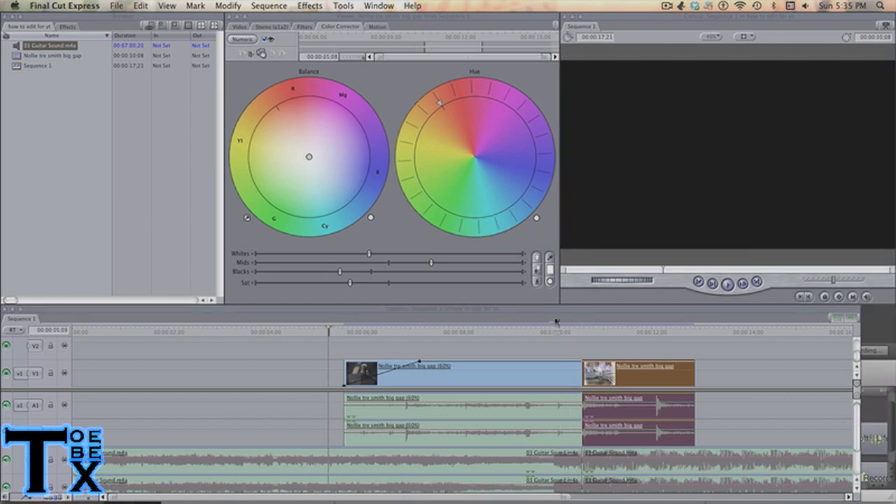
click(557, 322)
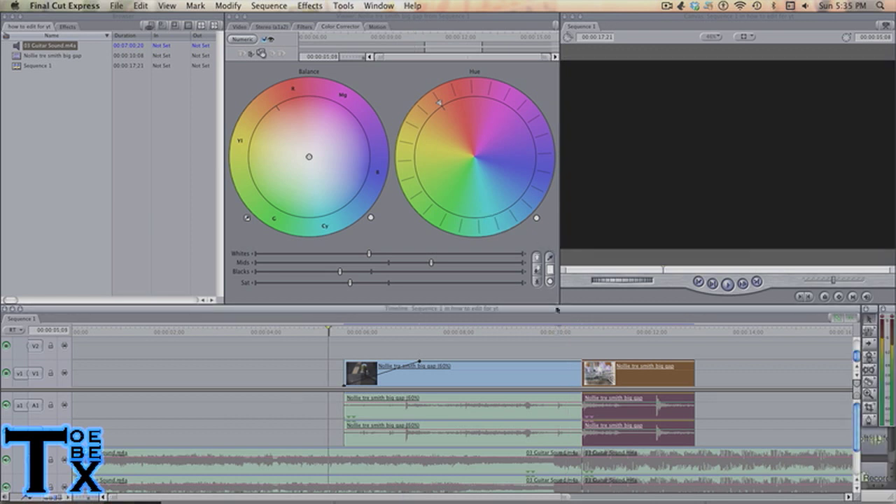
drag(336, 333, 503, 341)
key(space)
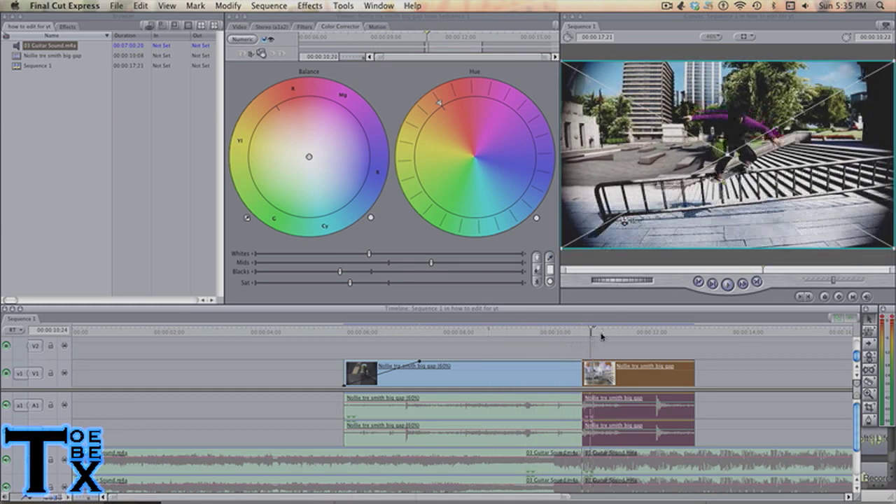
click(545, 344)
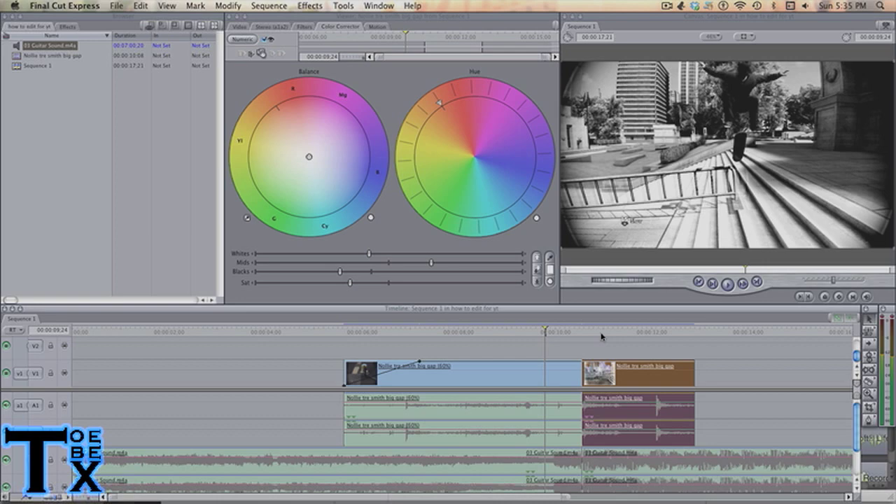
click(601, 337)
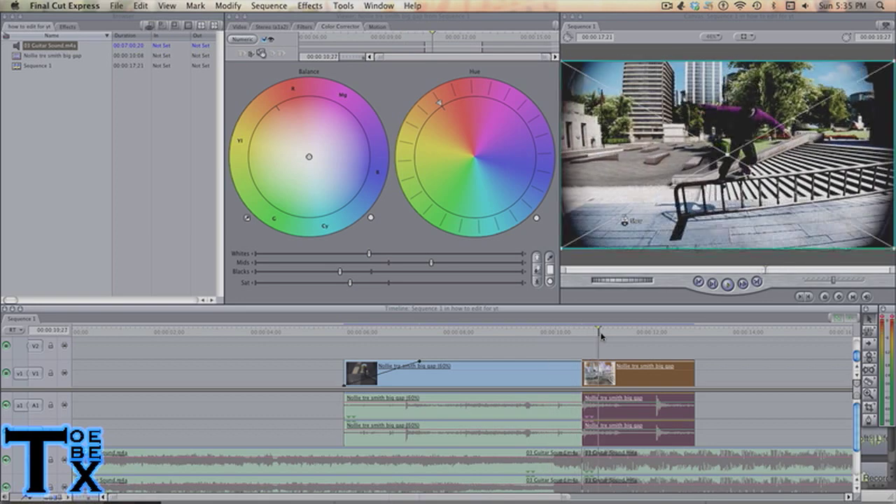
key(j)
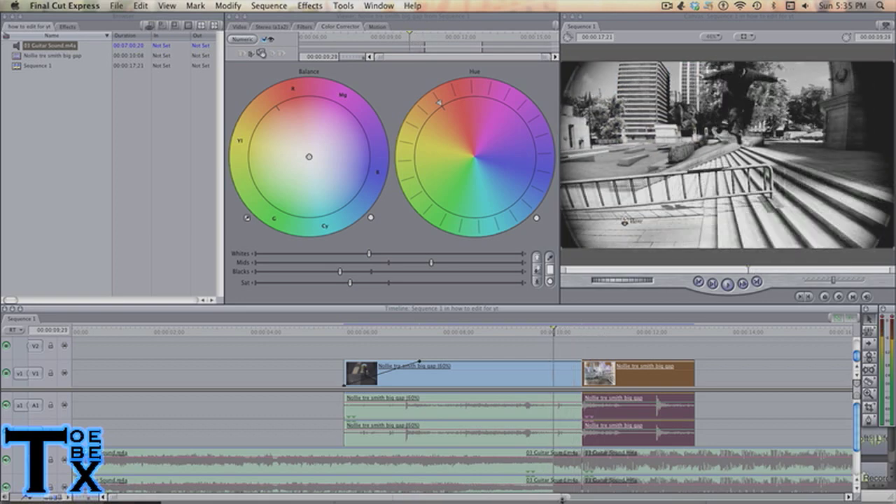
Step: Examine the end of the slowed piece frame by frame against the guitar waveform to locate the music's hits
drag(567, 498, 534, 499)
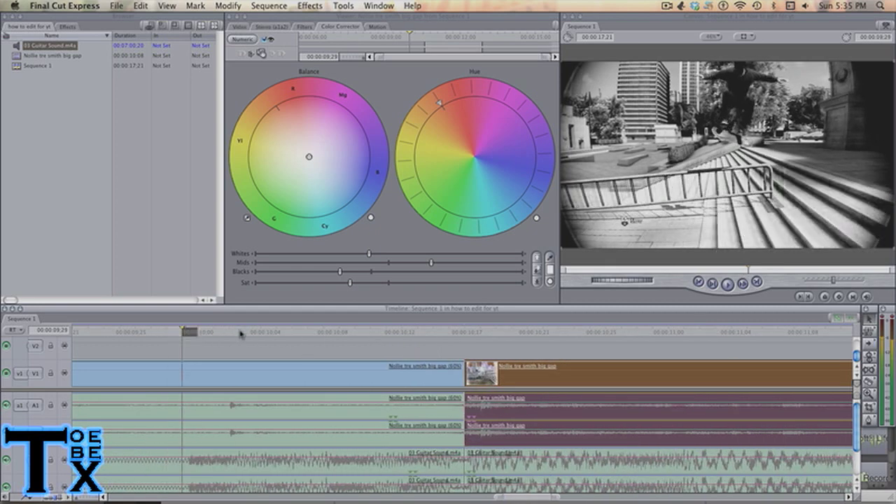
key(Right)
key(Right)
key(Right)
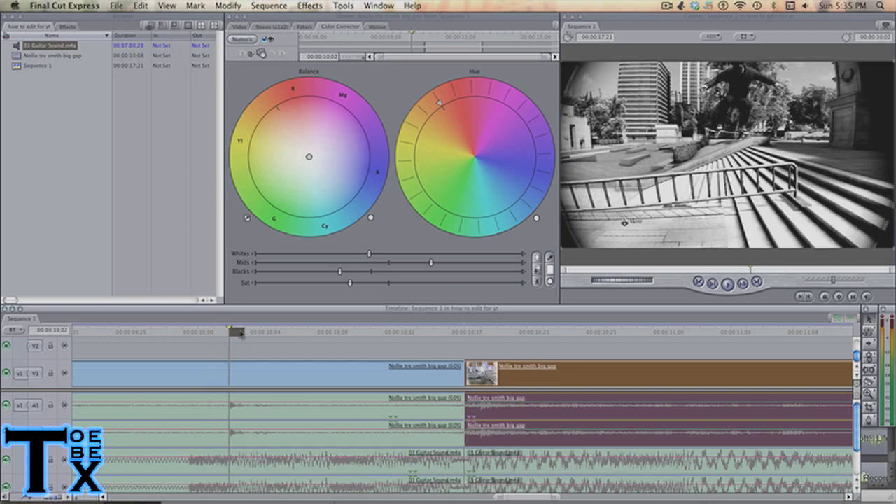
key(Right)
key(Right)
key(Right)
key(Right)
key(Right)
key(Right)
key(Right)
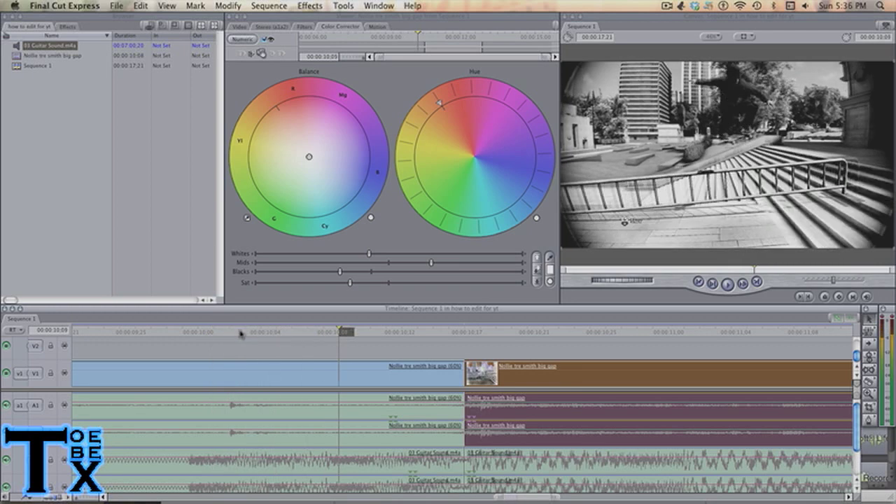
key(Left)
key(Left)
key(Left)
key(Left)
key(Left)
key(Left)
key(Left)
key(Left)
key(Left)
key(Left)
key(Left)
key(Left)
key(Left)
key(Left)
key(Left)
key(Left)
key(Left)
key(Right)
key(Right)
key(Right)
key(Right)
key(Right)
key(Right)
key(Right)
key(Left)
key(Left)
key(Left)
key(Right)
key(Right)
key(Right)
key(Right)
key(Right)
key(Right)
key(Right)
key(Right)
key(Right)
key(Right)
key(Right)
key(Right)
key(Right)
key(Right)
key(Right)
key(Right)
key(Right)
key(Left)
key(Left)
key(Left)
key(Left)
key(Left)
key(Left)
key(Left)
key(Left)
key(Left)
key(Left)
key(Left)
key(Left)
key(Left)
key(Left)
key(Left)
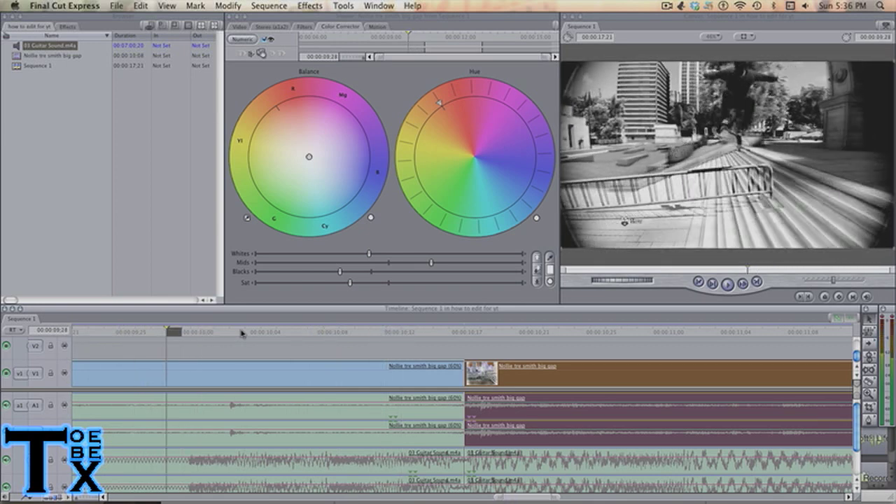
Step: Add an opacity dip to the slowed piece from 00:00:09:28 to 00:00:10:00, lowering the middle keyframe at 00:00:09:29
key(Left)
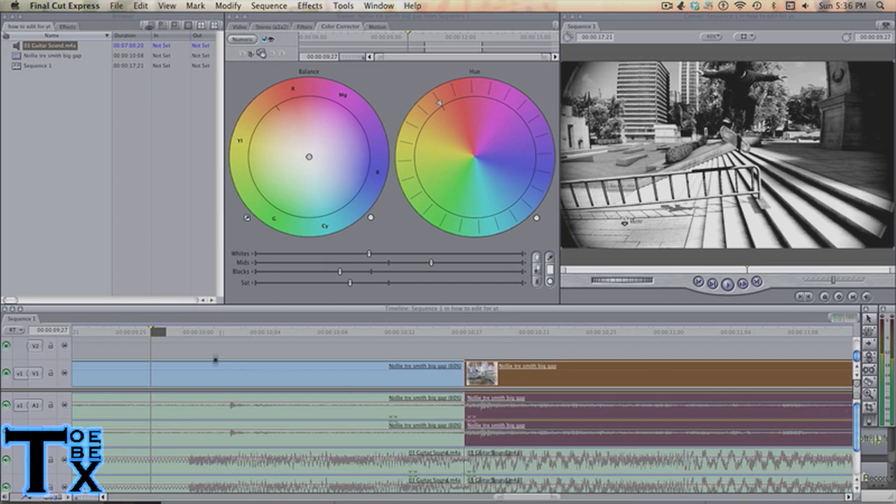
click(171, 363)
mouse_move(182, 361)
mouse_down()
mouse_move(182, 377)
mouse_move(198, 360)
mouse_up()
Step: Locate the second music hit at 00:00:10:03 and add a matching three-keyframe opacity dip ending at 00:00:10:05
drag(151, 334, 197, 333)
key(Right)
key(Right)
key(Right)
key(Right)
key(Left)
key(Left)
key(Left)
key(Left)
key(Left)
key(Left)
key(Left)
key(Left)
key(space)
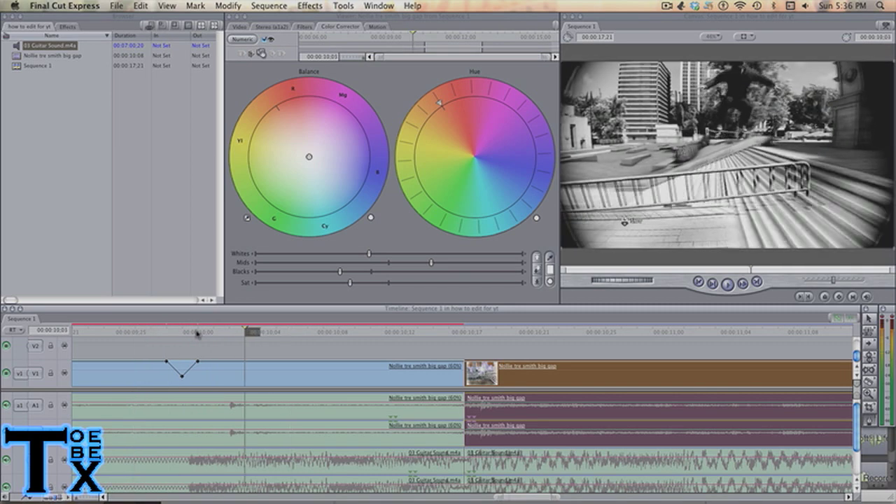
click(247, 374)
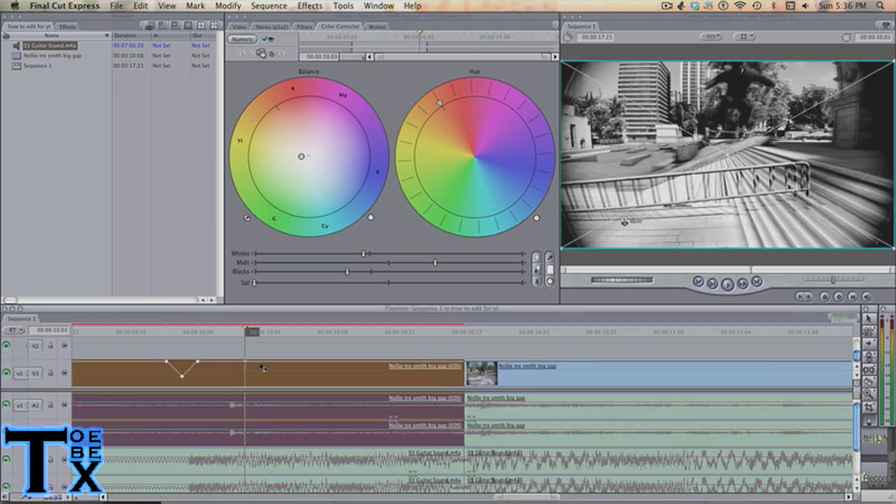
click(261, 362)
click(276, 362)
Step: Add a third opacity dip to the slowed piece from 00:00:10:07 to 00:00:10:09, lowering the middle keyframe
key(Right)
key(Right)
key(Right)
key(Right)
key(Right)
key(Left)
key(Right)
key(Left)
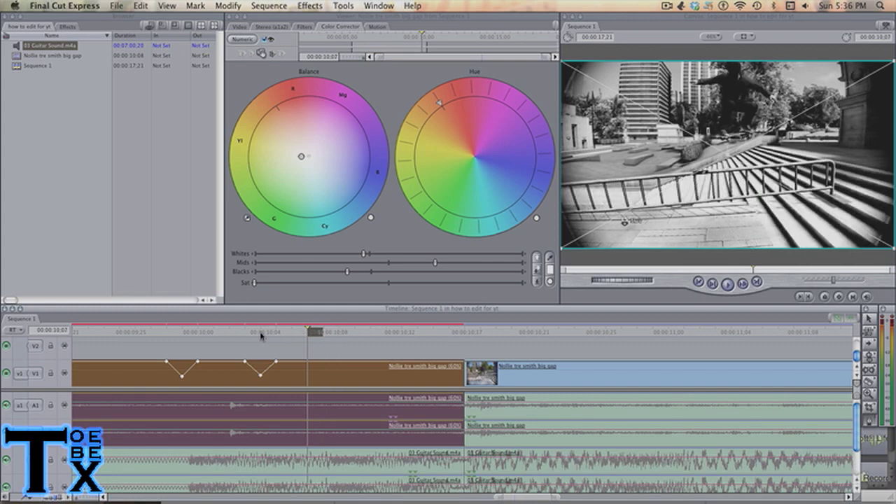
click(340, 361)
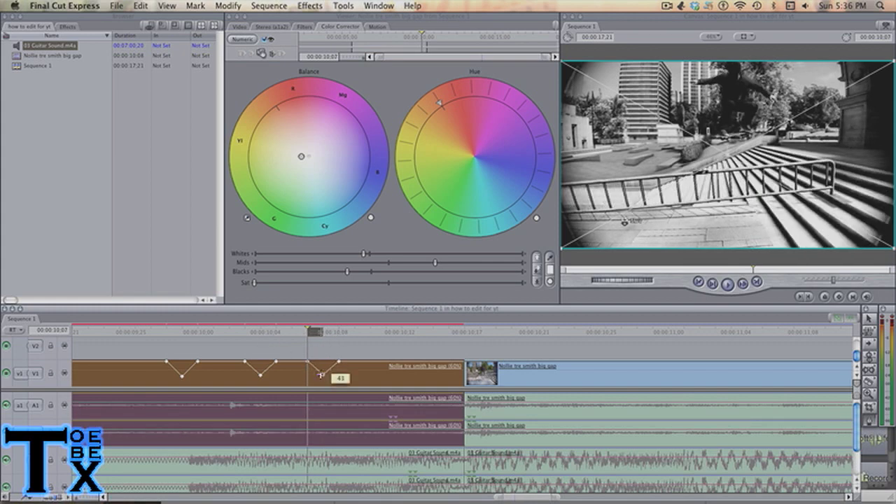
Step: Add a fourth opacity dip to the slowed piece from 00:00:10:12 to 00:00:10:14, lowering the middle keyframe
key(Right)
key(Right)
key(Right)
key(Right)
key(Right)
key(Left)
key(Left)
key(Left)
key(Left)
key(space)
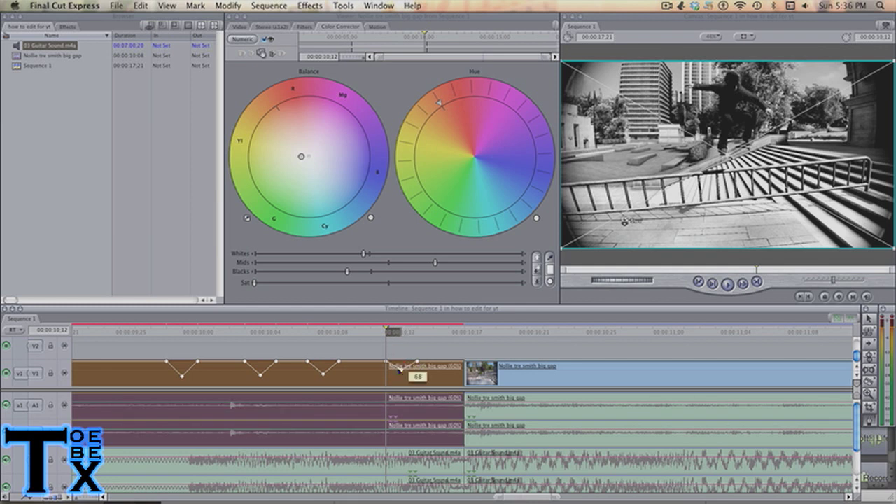
Step: Render the four opacity dips and play the sequence, replaying the end of the slowed piece
key(super+r)
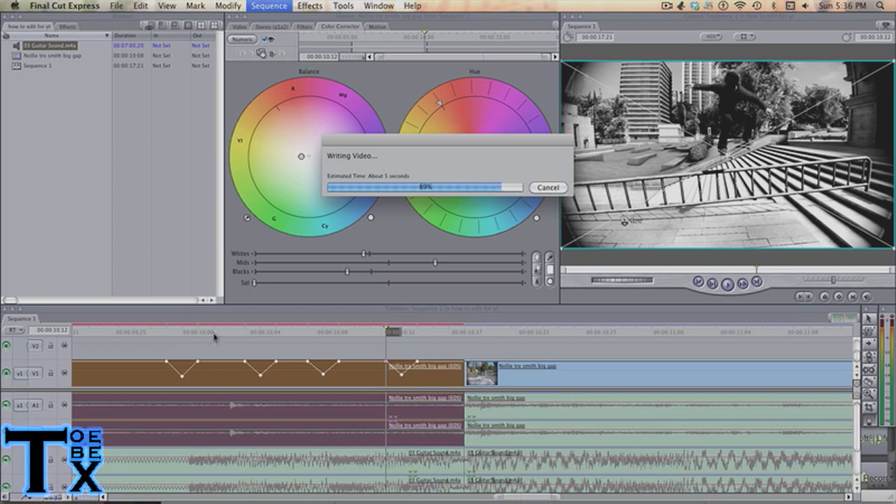
drag(234, 335, 426, 352)
key(space)
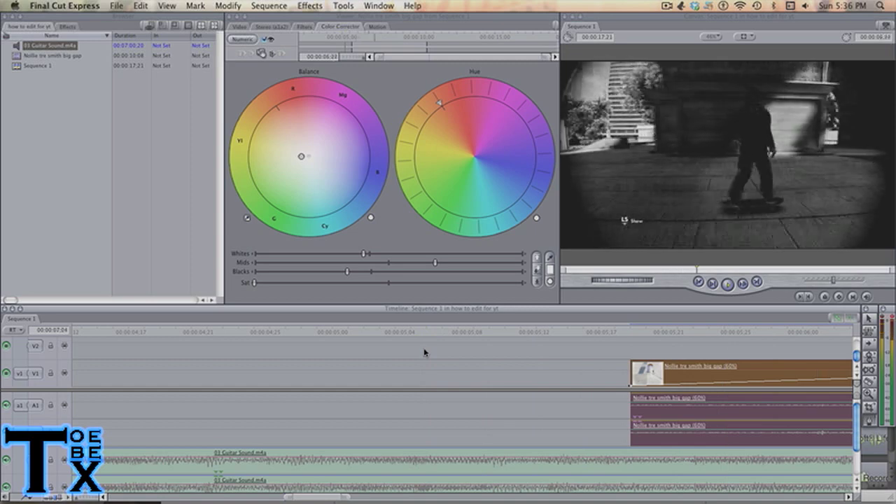
key(space)
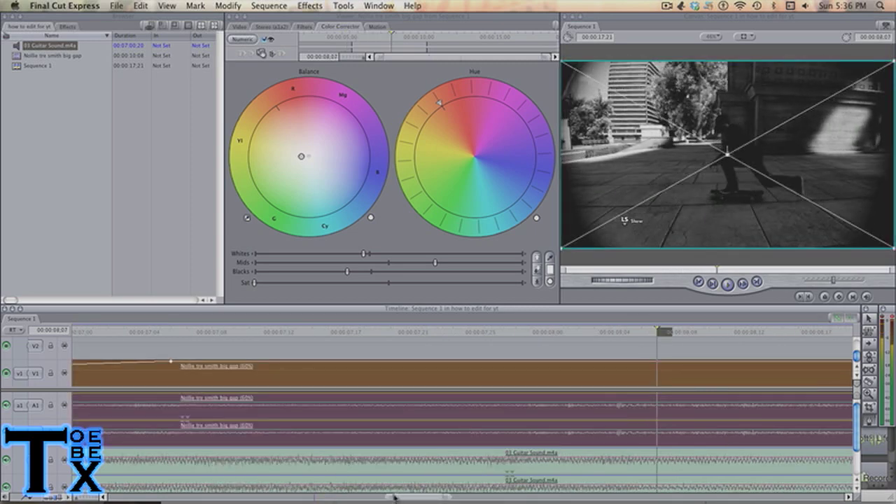
drag(393, 498, 224, 493)
key(space)
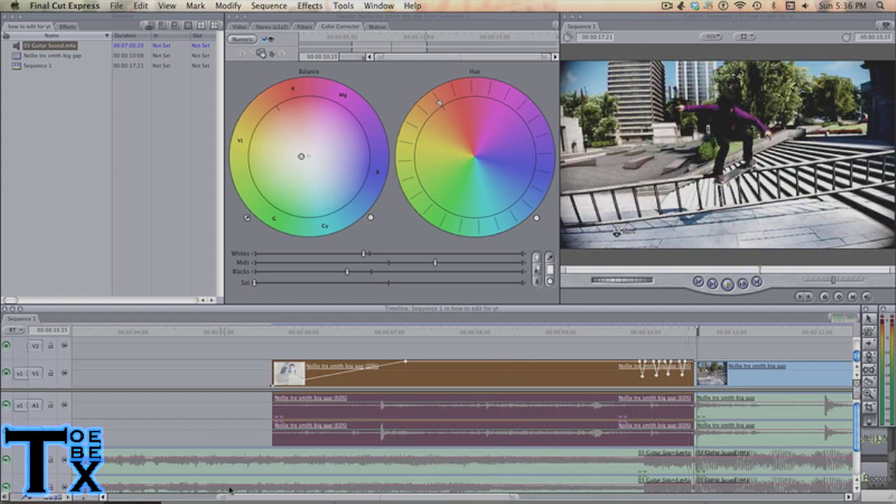
mouse_move(513, 498)
mouse_down()
mouse_move(461, 498)
mouse_move(518, 498)
mouse_up()
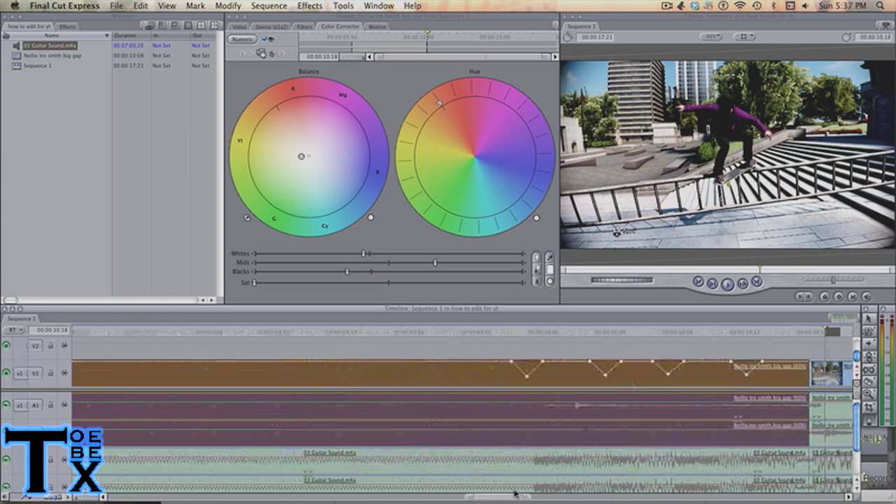
click(488, 328)
key(space)
key(space)
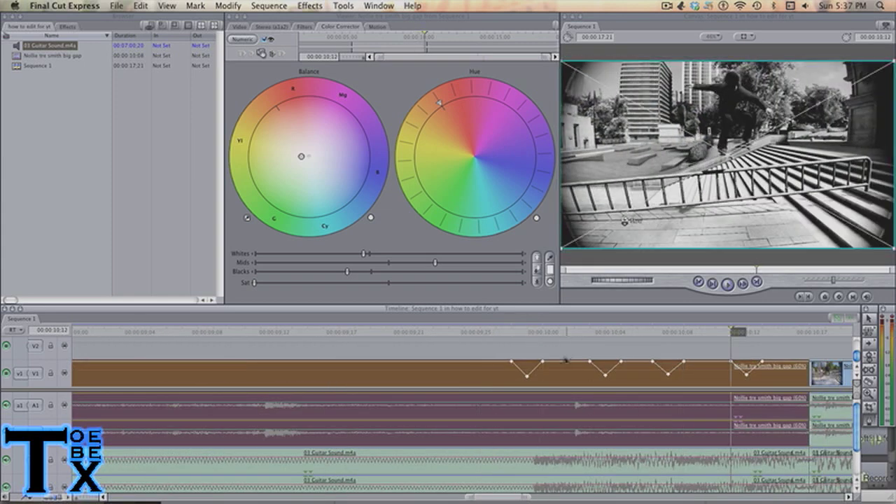
Step: Try adding an extra lowered opacity keyframe after each of the four dips and near the end of the slowed piece
click(558, 361)
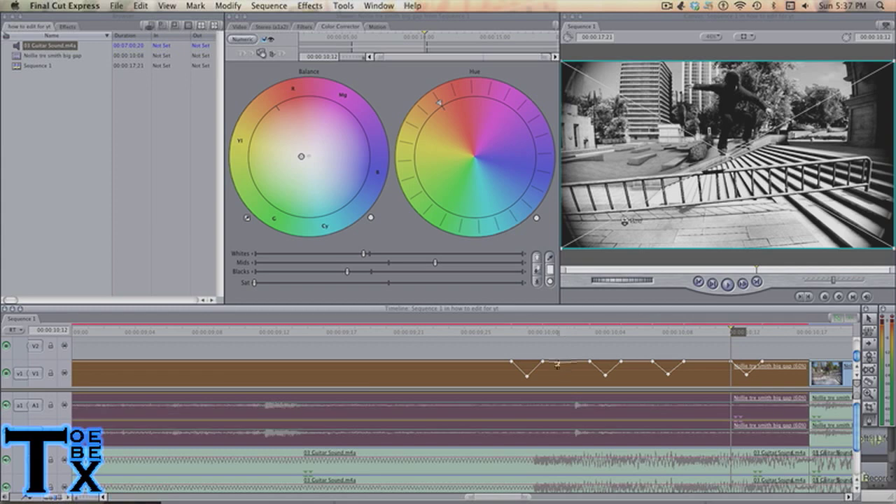
drag(558, 365, 558, 376)
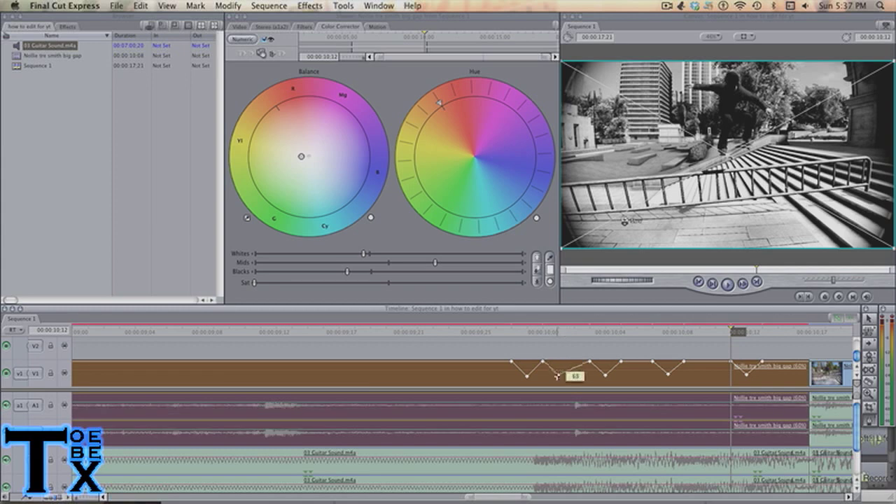
double_click(637, 366)
drag(637, 375, 636, 376)
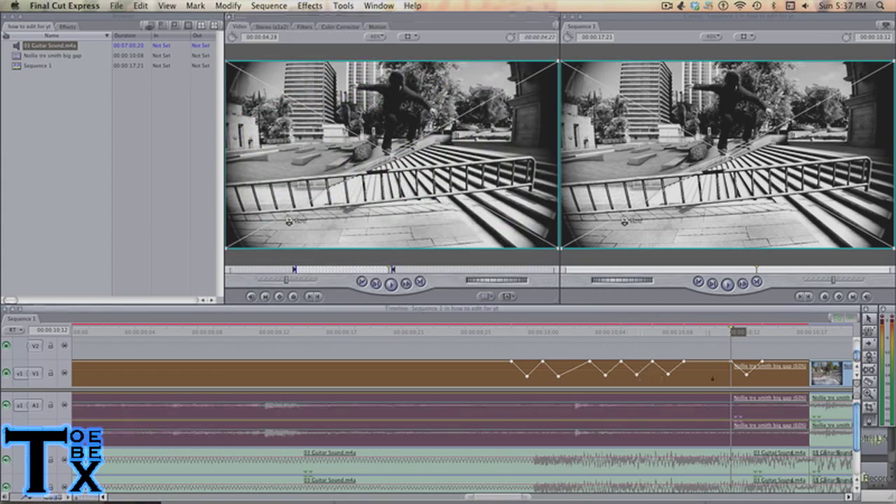
drag(714, 362, 715, 375)
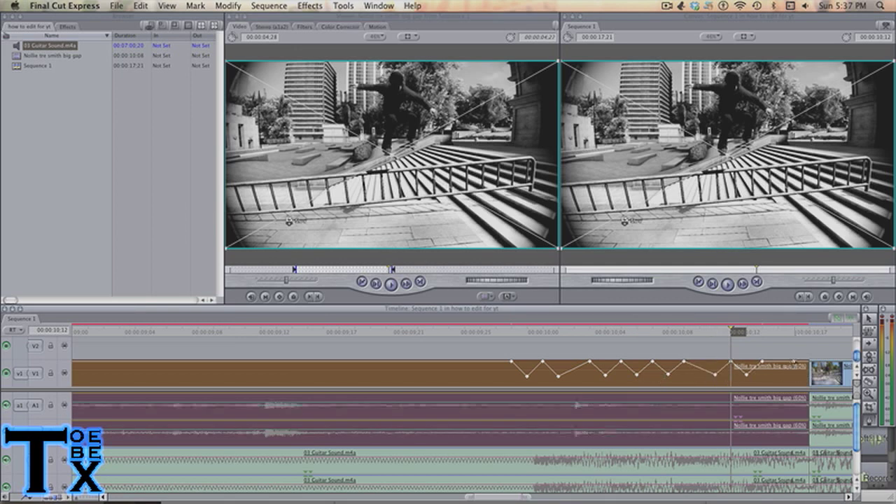
drag(792, 365, 794, 376)
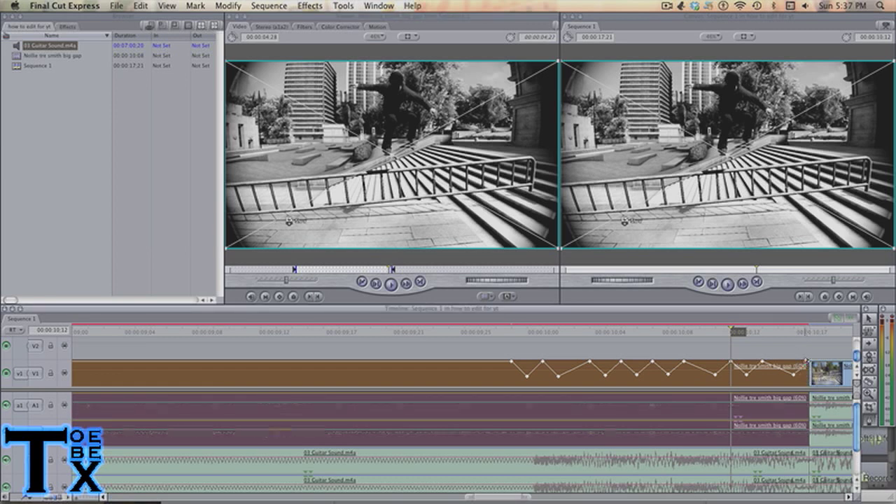
Step: Render the denser opacity flashes, play them, and check them frame by frame up to 00:00:10:03
key(alt+r)
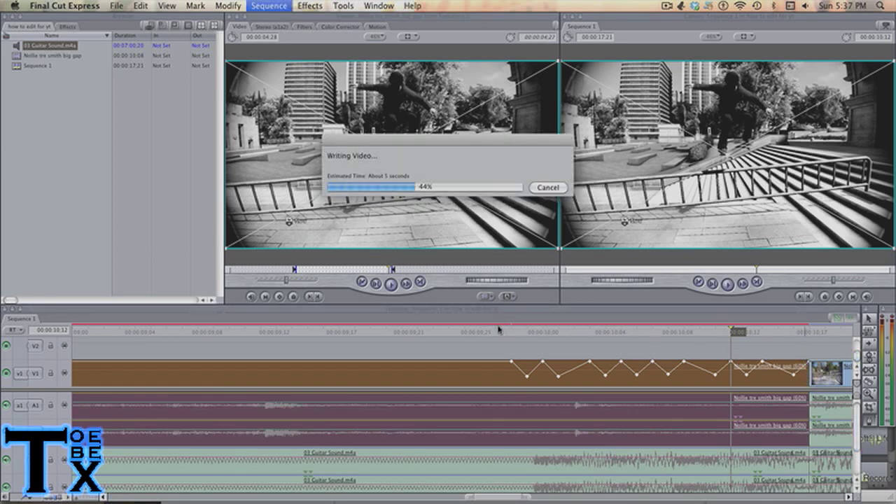
click(430, 333)
key(space)
key(space)
drag(547, 335, 529, 337)
key(Left)
key(Left)
key(Left)
key(Right)
key(Right)
key(Right)
key(Right)
key(Right)
key(Right)
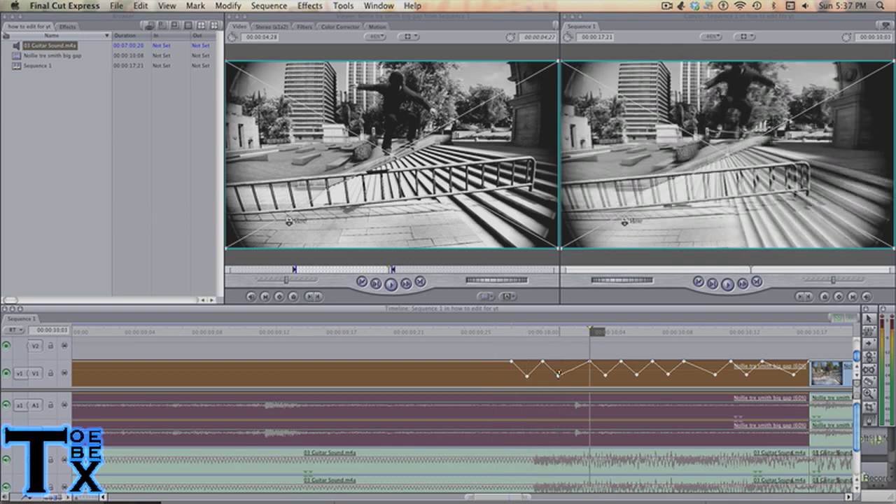
Step: Remove the extra lowered keyframes and each dip's closing keyframe so opacity ramps gradually up from each low point to the next hit
drag(558, 371, 558, 361)
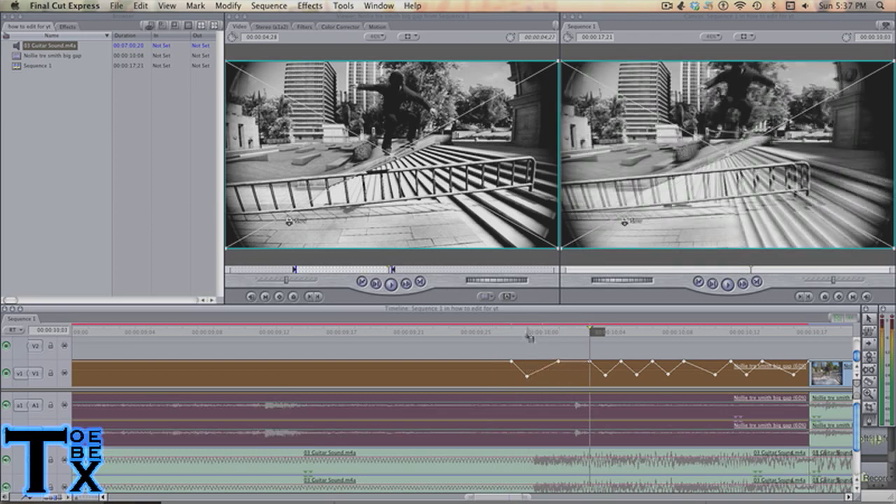
drag(558, 362, 594, 363)
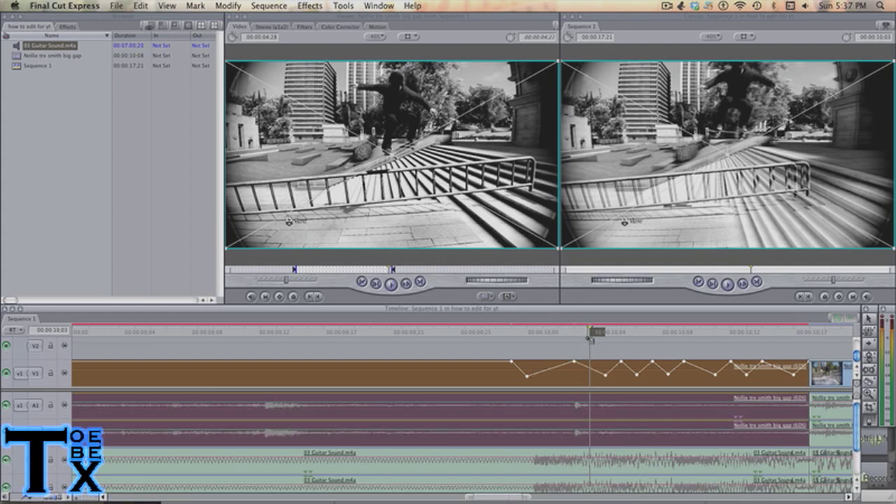
drag(576, 362, 638, 348)
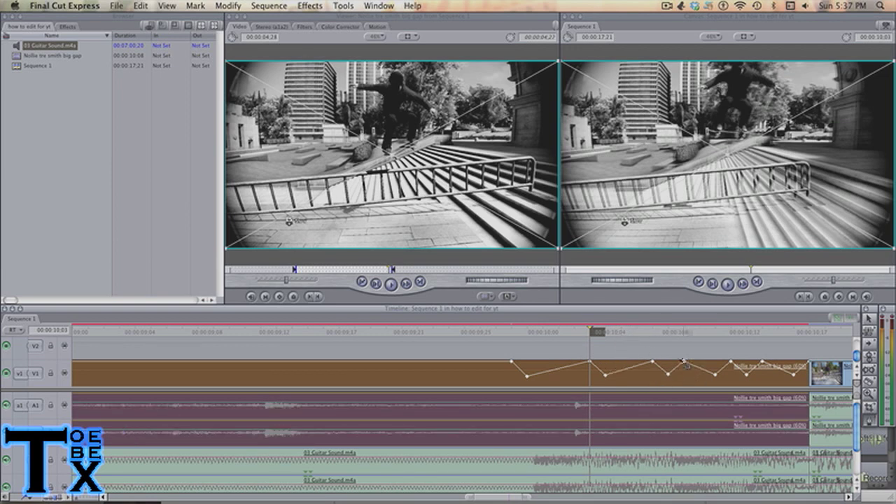
drag(714, 376, 709, 362)
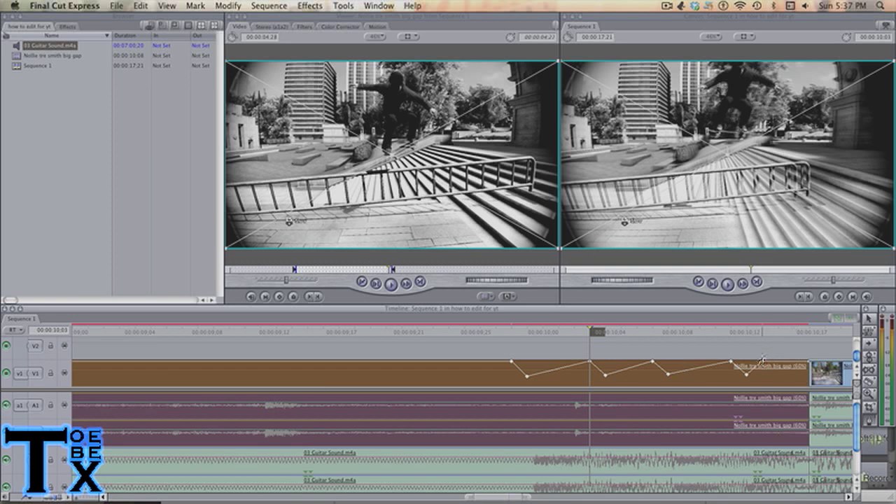
Step: Render the reshaped opacity ramps and replay the slowed piece against the music hits
key(alt+r)
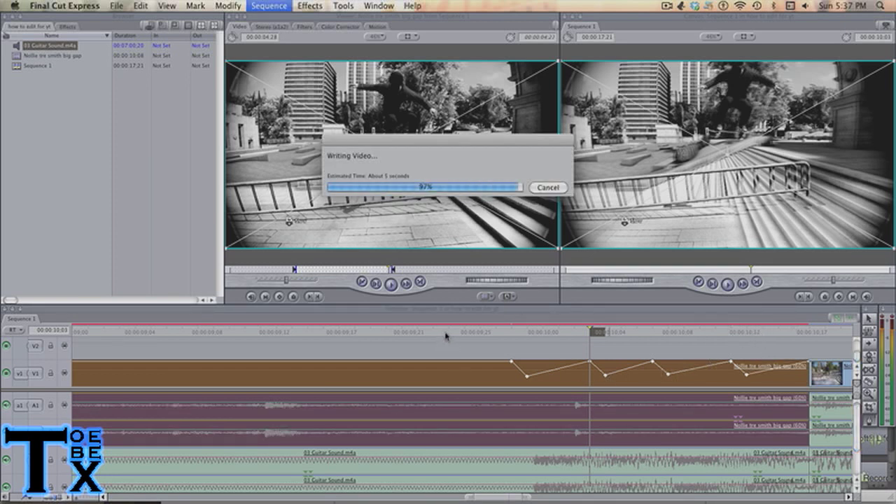
key(space)
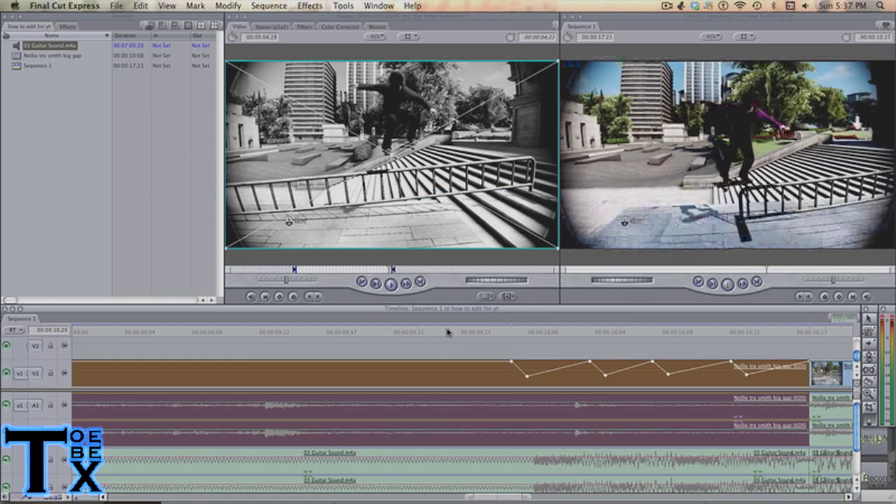
key(space)
drag(542, 333, 159, 392)
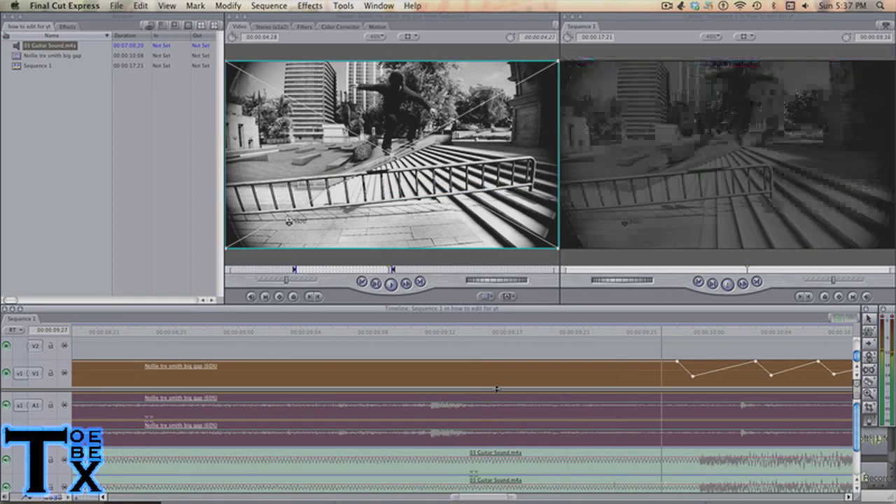
key(space)
drag(596, 332, 389, 366)
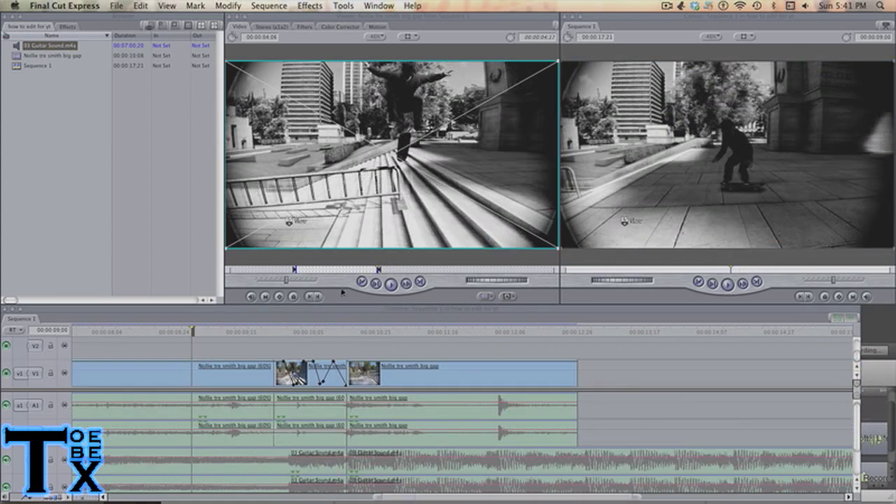
Step: Play the edited sequence from its beginning through to the end of the video
click(356, 310)
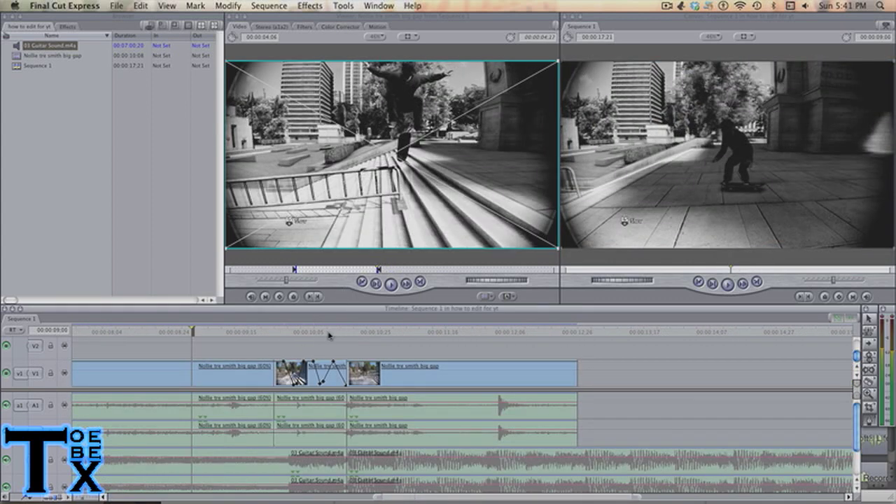
drag(330, 336, 44, 268)
key(space)
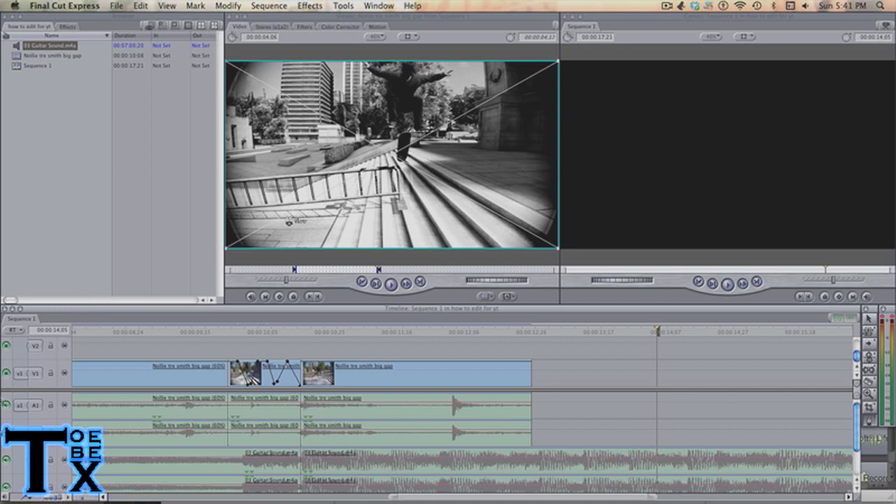
Step: Replay the sequence from the start of the first video clip, then return the playhead to 00:00:08:09
drag(394, 499, 198, 498)
drag(433, 332, 183, 322)
key(space)
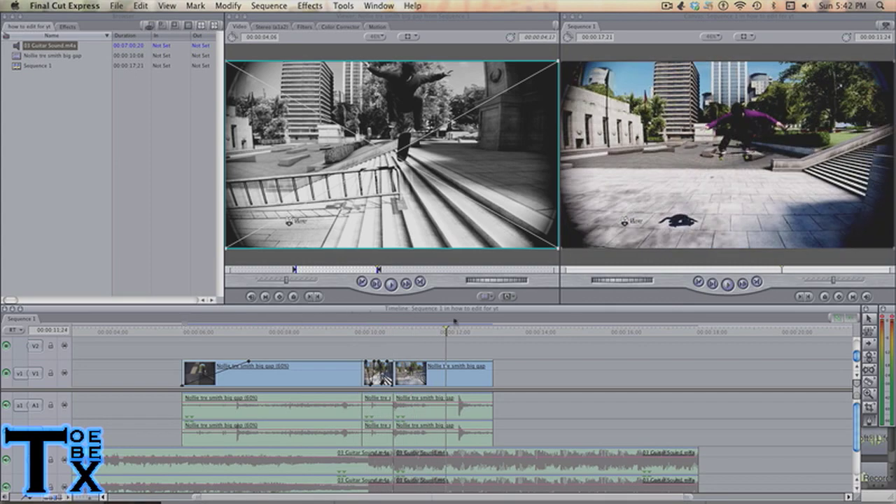
drag(530, 332, 297, 348)
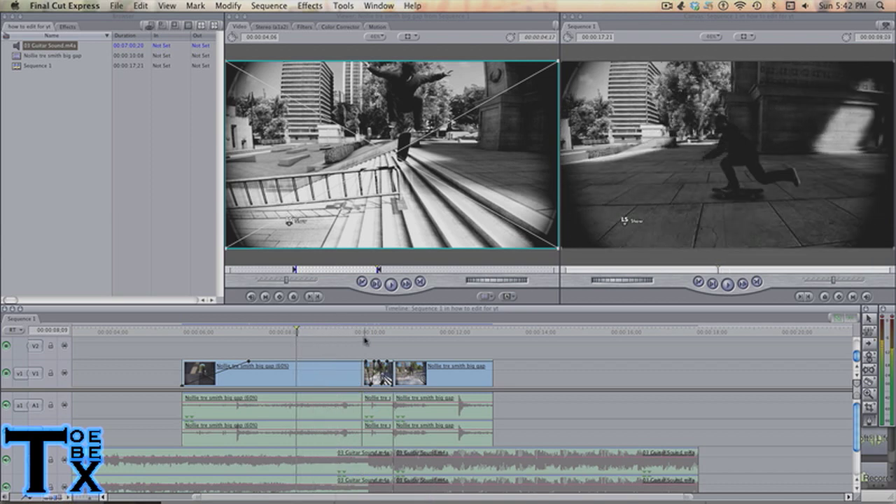